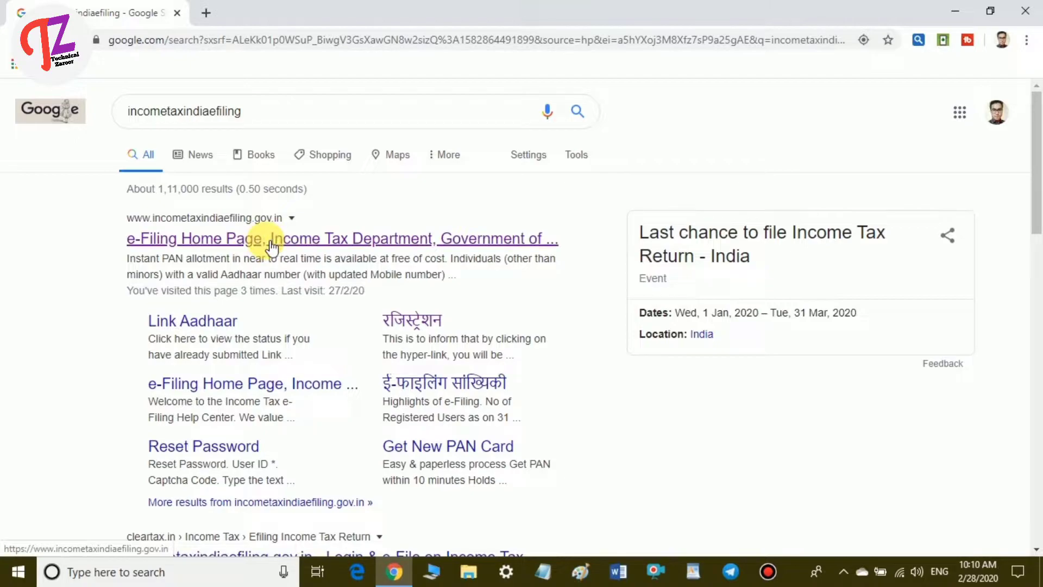
Step: Open the Income Tax e-Filing home page from the search results, dismiss its security notice and start a new user registration
{"action": "left_click", "coordinate": [269, 240]}
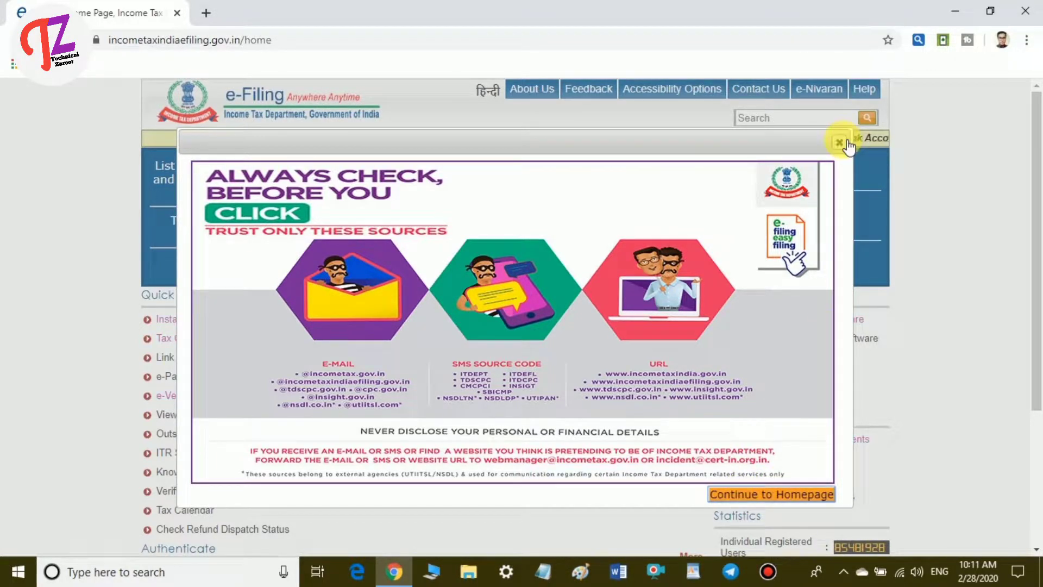
{"action": "left_click", "coordinate": [770, 495]}
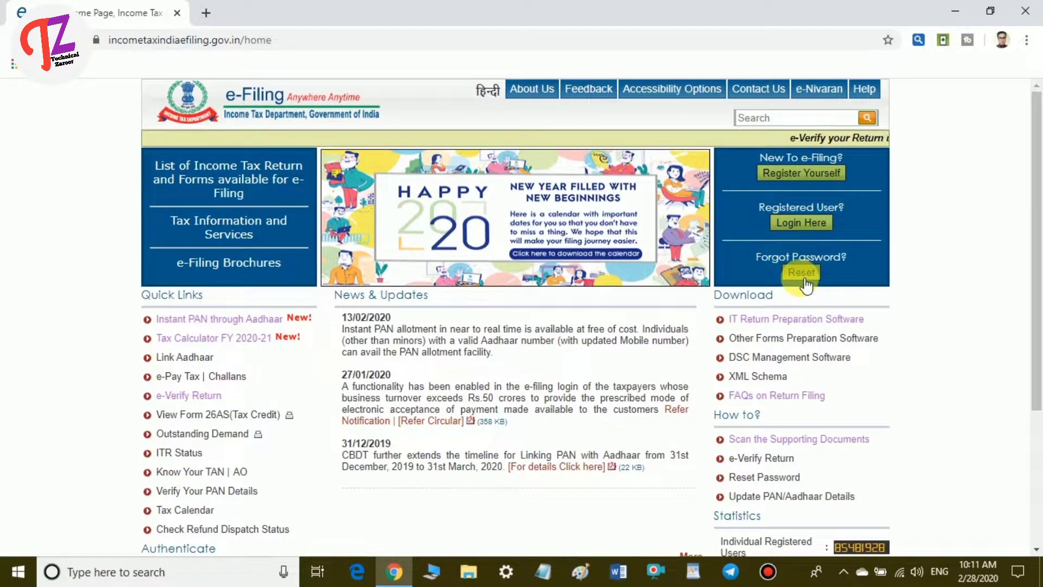
{"action": "left_click", "coordinate": [794, 172]}
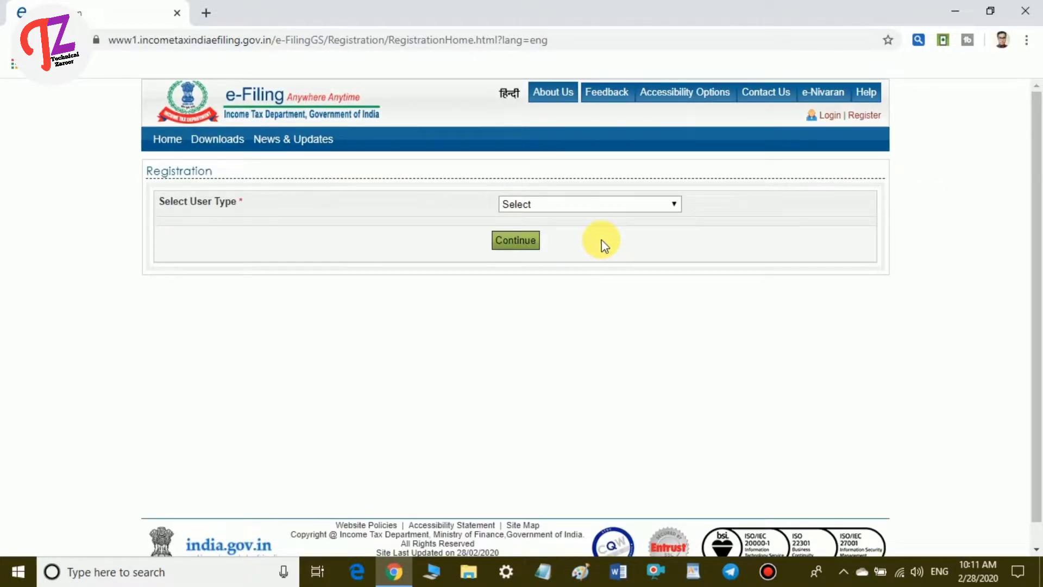
Step: Choose Individual as the user type and continue to the registration form
{"action": "left_click", "coordinate": [655, 207]}
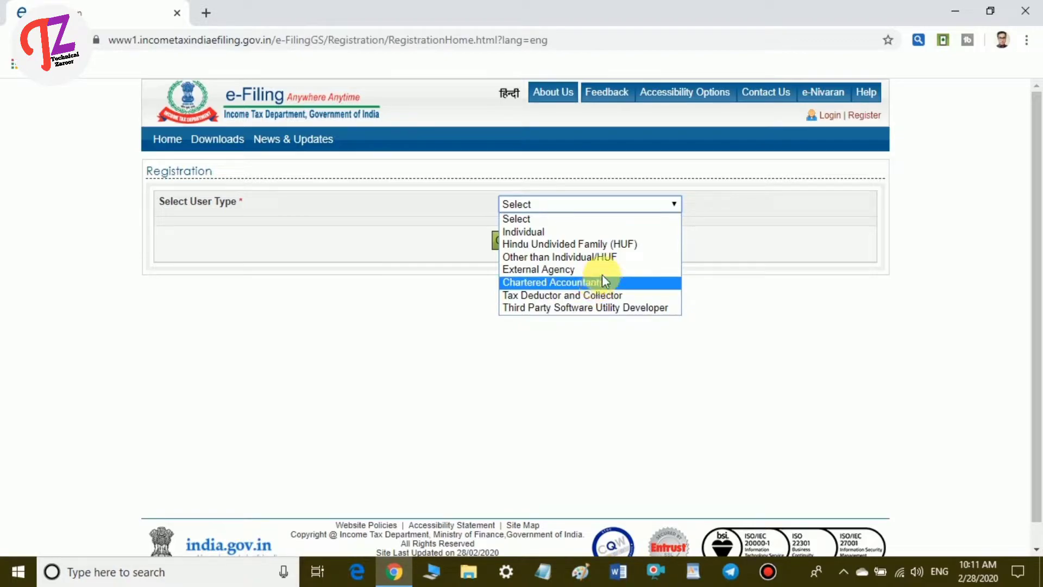
{"action": "left_click", "coordinate": [571, 233]}
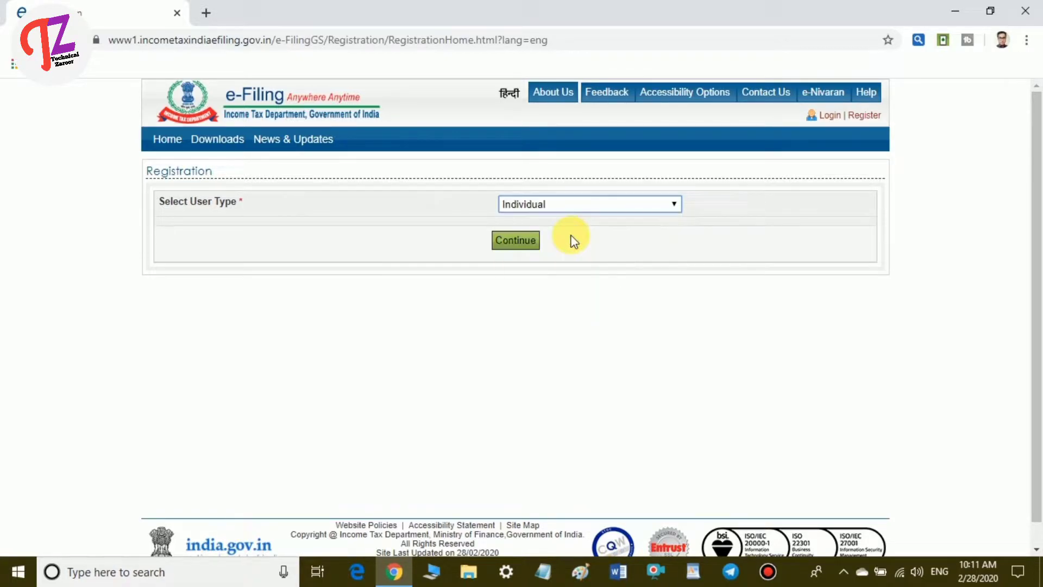
{"action": "left_click", "coordinate": [515, 242]}
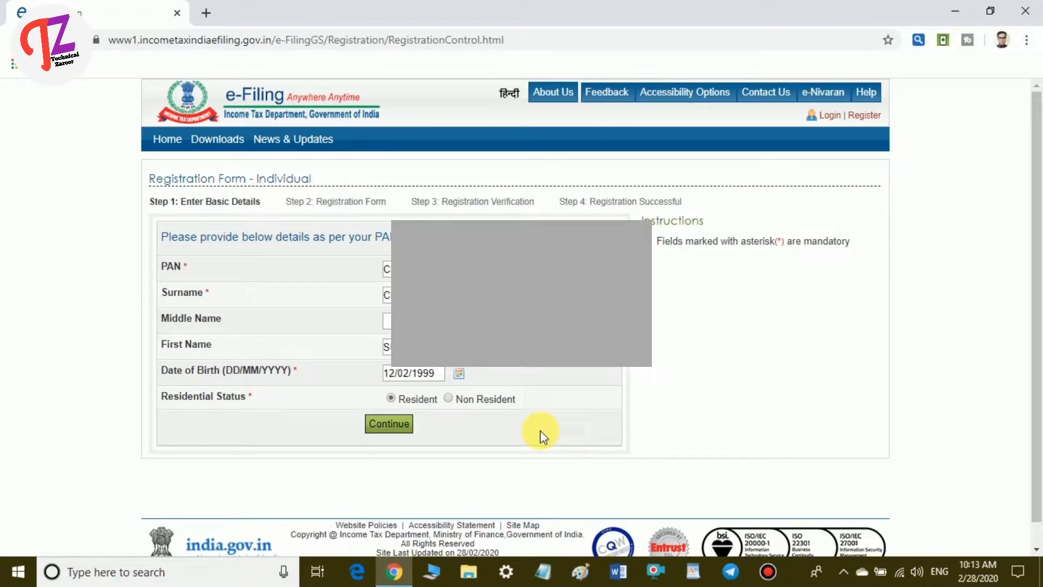
Step: Submit the completed basic details and look over the personal and password fields of the registration form
{"action": "left_click", "coordinate": [391, 426]}
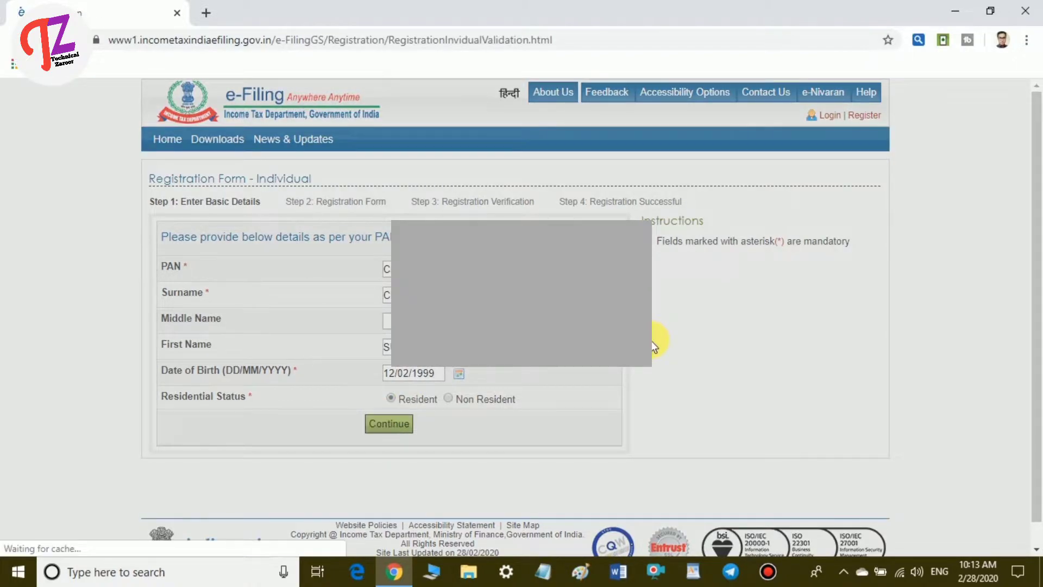
{"action": "scroll", "coordinate": [644, 351], "scroll_direction": "down", "scroll_amount": 2}
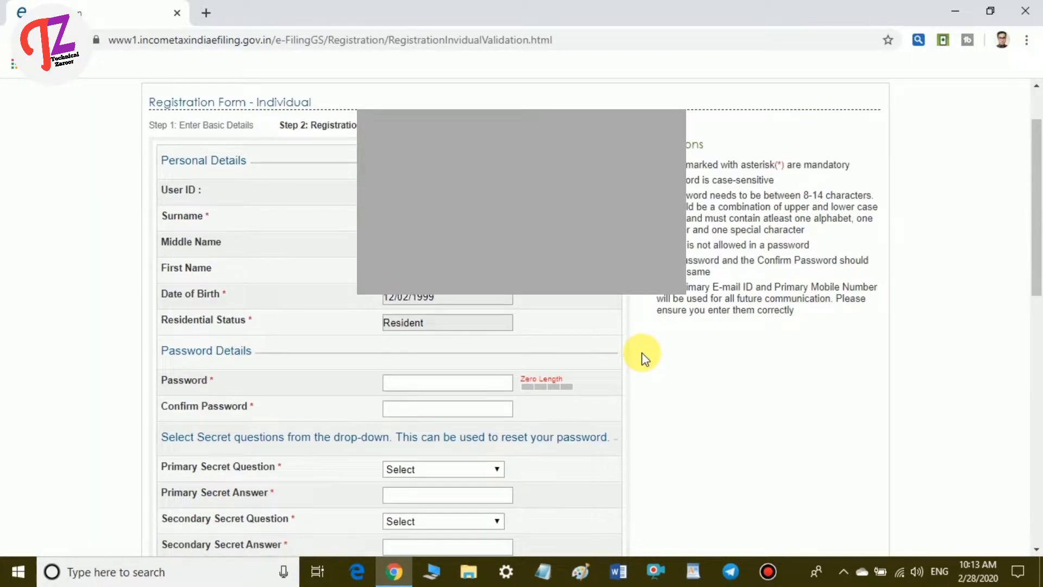
{"action": "scroll", "coordinate": [641, 352], "scroll_direction": "down", "scroll_amount": 1}
{"action": "scroll", "coordinate": [641, 353], "scroll_direction": "up", "scroll_amount": 2}
{"action": "scroll", "coordinate": [641, 353], "scroll_direction": "down", "scroll_amount": 4}
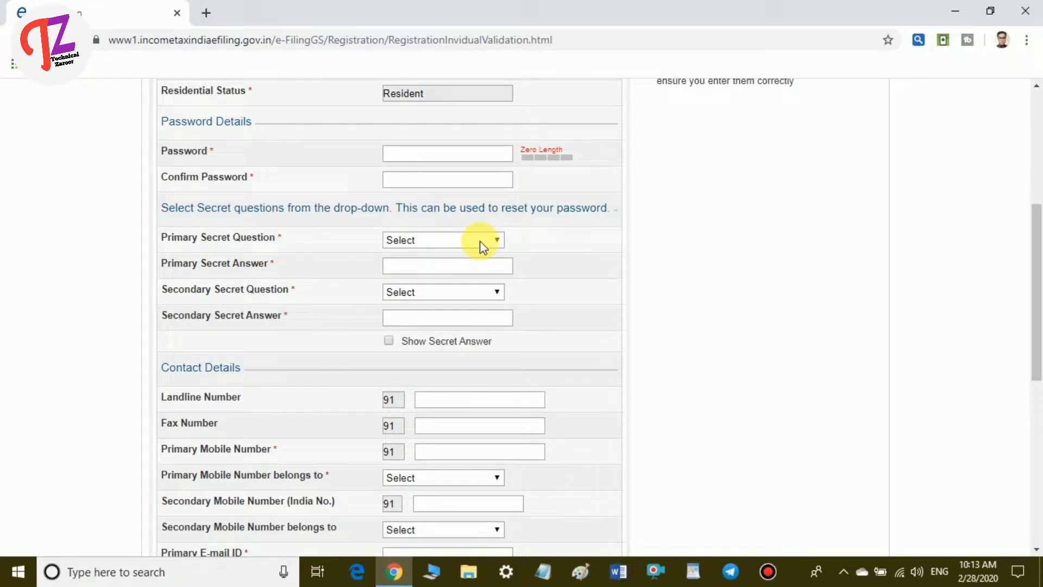
Step: Choose the oldest sibling's first name as primary secret question and "In what city or town was your first job?" as secondary
{"action": "left_click", "coordinate": [460, 239]}
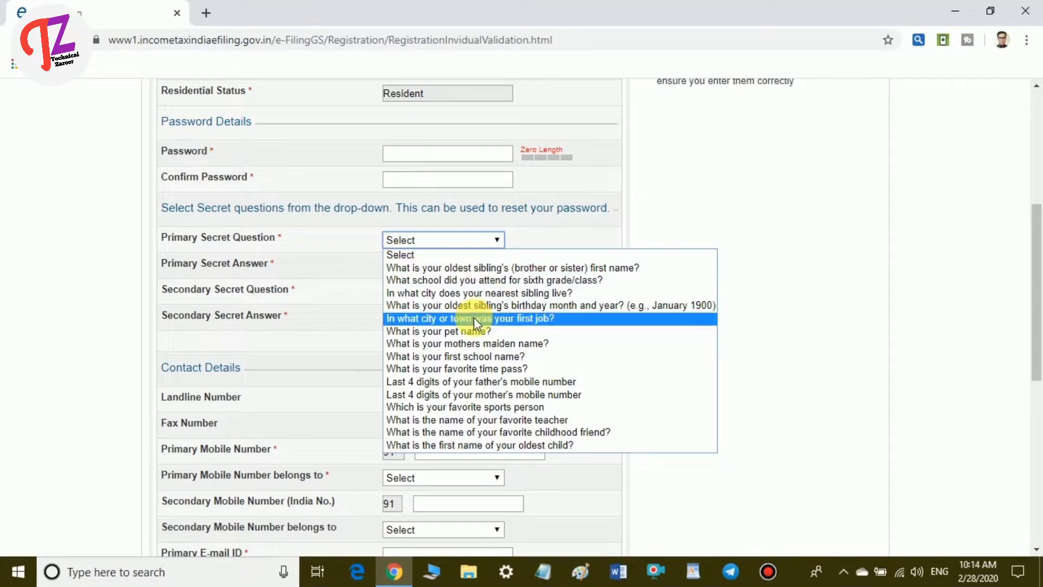
{"action": "left_click", "coordinate": [450, 268]}
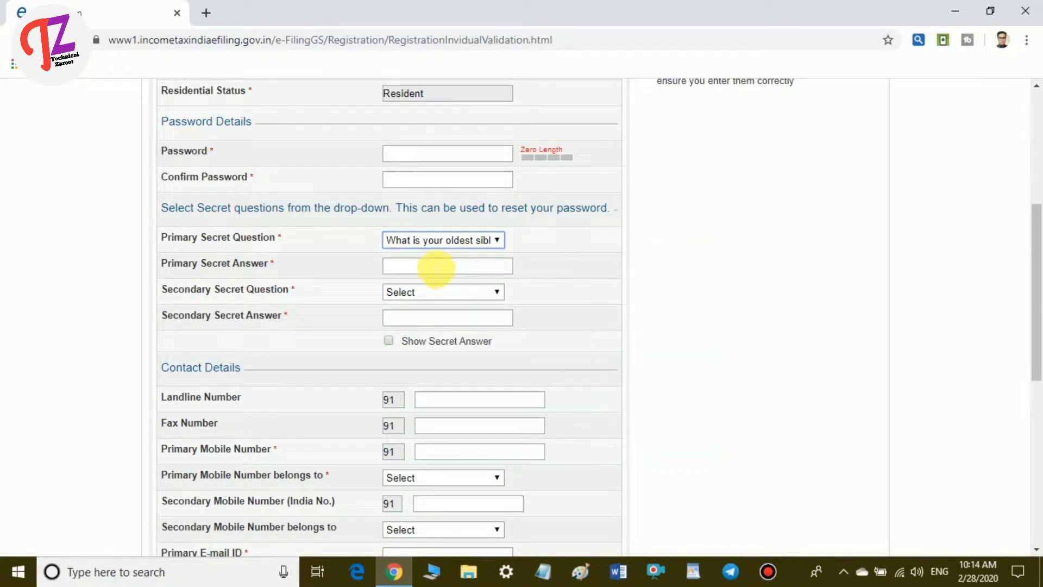
{"action": "left_click", "coordinate": [402, 267]}
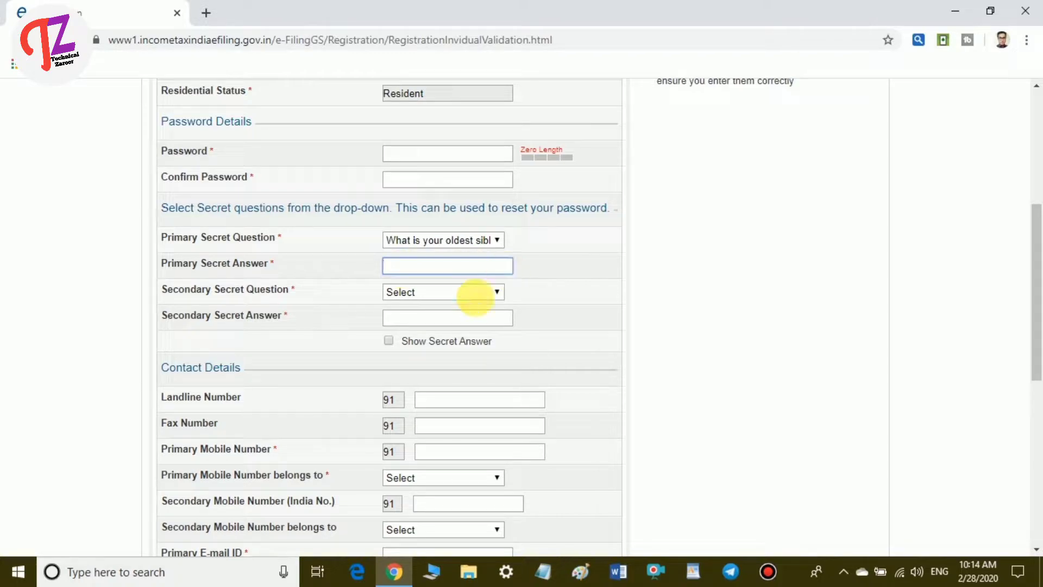
{"action": "left_click", "coordinate": [463, 287]}
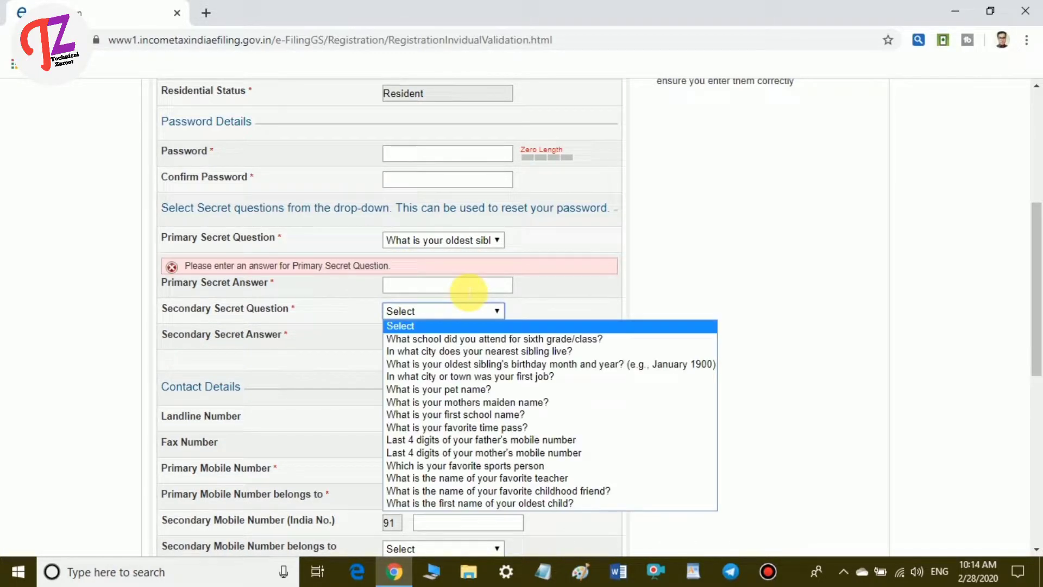
{"action": "left_click", "coordinate": [488, 374]}
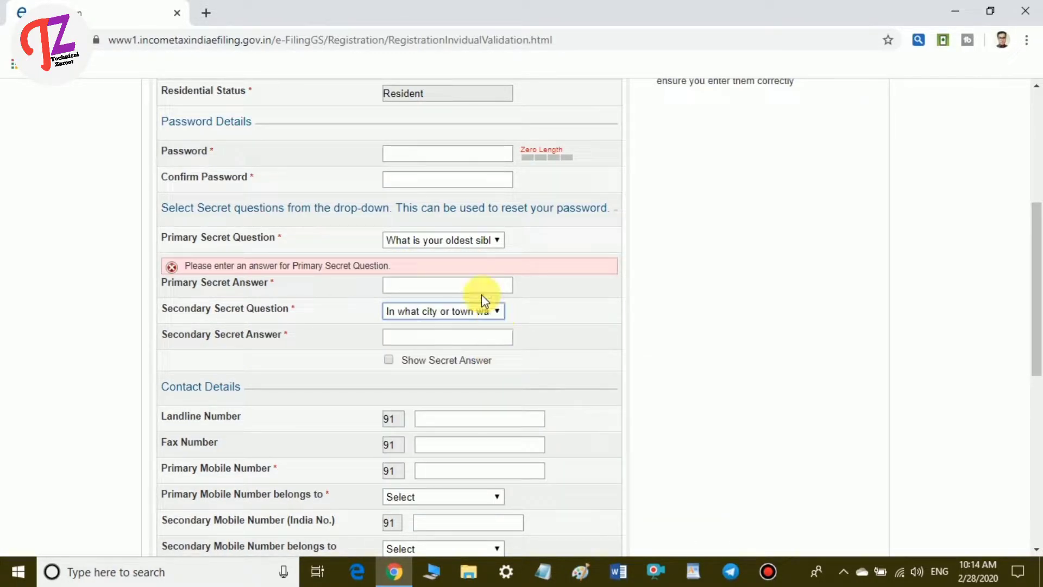
Step: Go to the secondary secret answer field and turn on Show Secret Answer
{"action": "scroll", "coordinate": [522, 298], "scroll_direction": "down", "scroll_amount": 1}
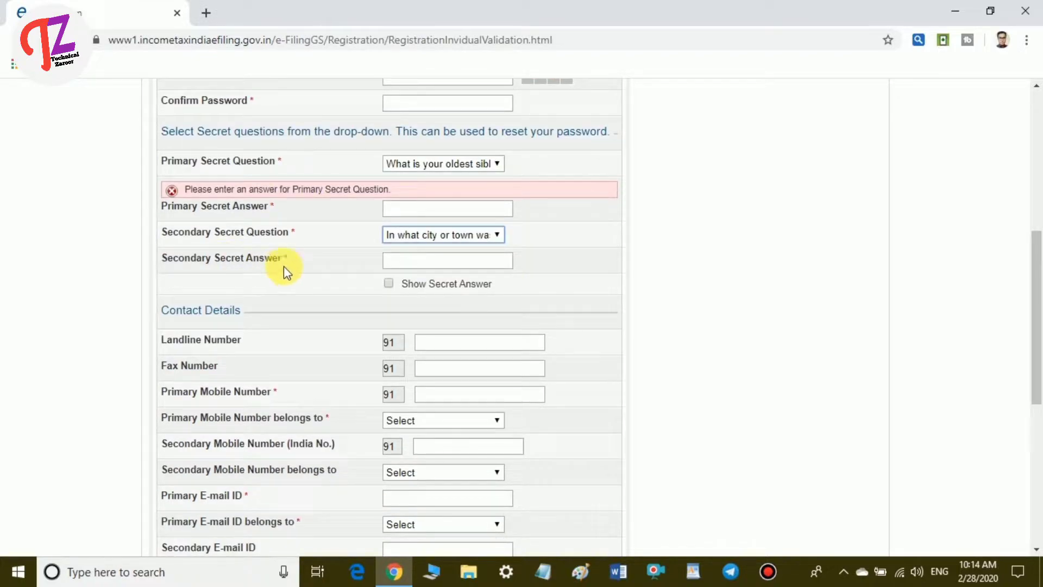
{"action": "left_click", "coordinate": [430, 261]}
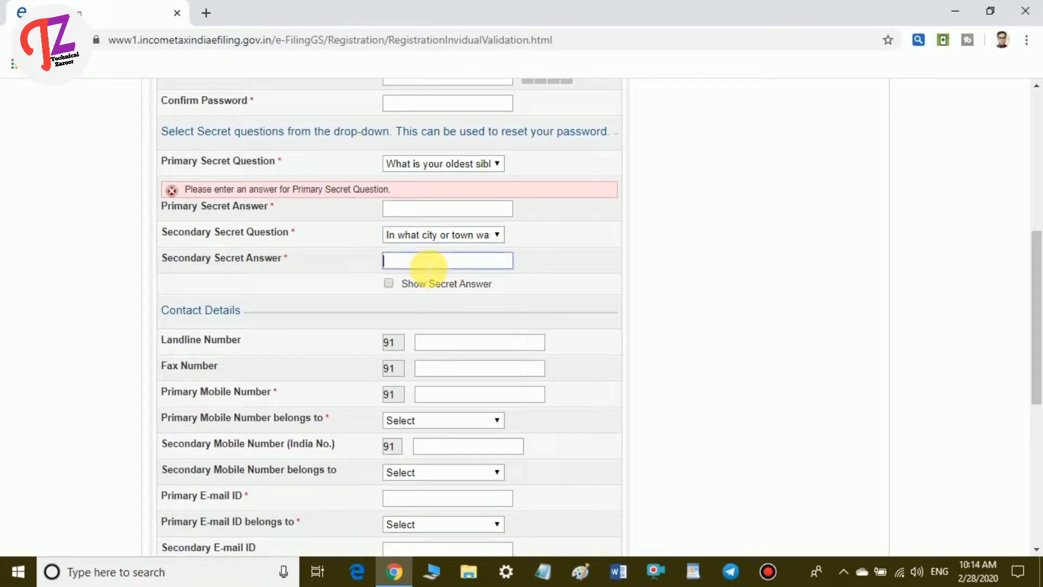
{"action": "left_click", "coordinate": [387, 285]}
Step: Examine the primary mobile number field and the choices for whom the number belongs to
{"action": "scroll", "coordinate": [479, 306], "scroll_direction": "down", "scroll_amount": 4}
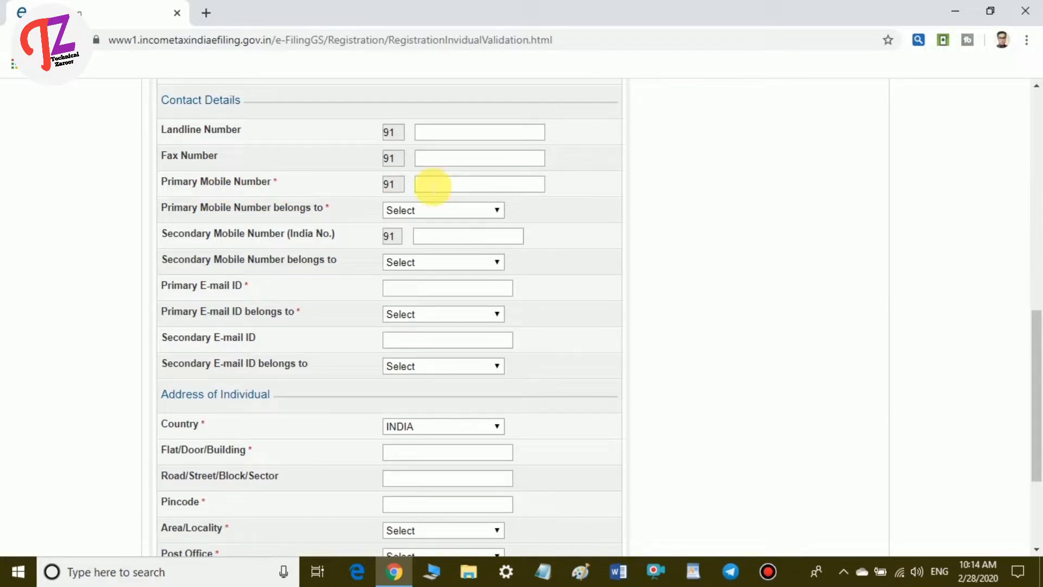
{"action": "left_click", "coordinate": [434, 187]}
{"action": "left_click", "coordinate": [232, 220]}
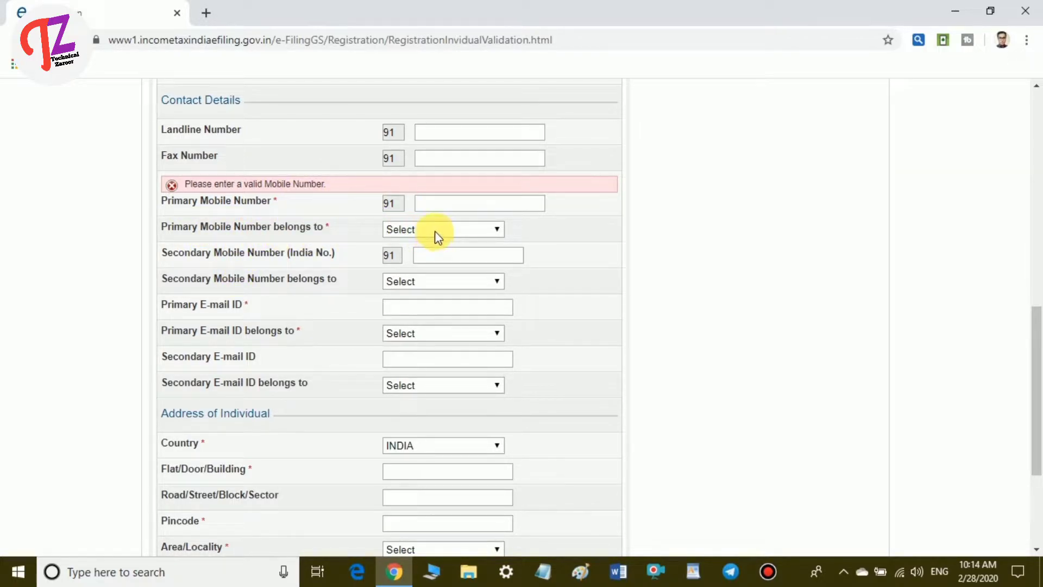
{"action": "left_click", "coordinate": [452, 229]}
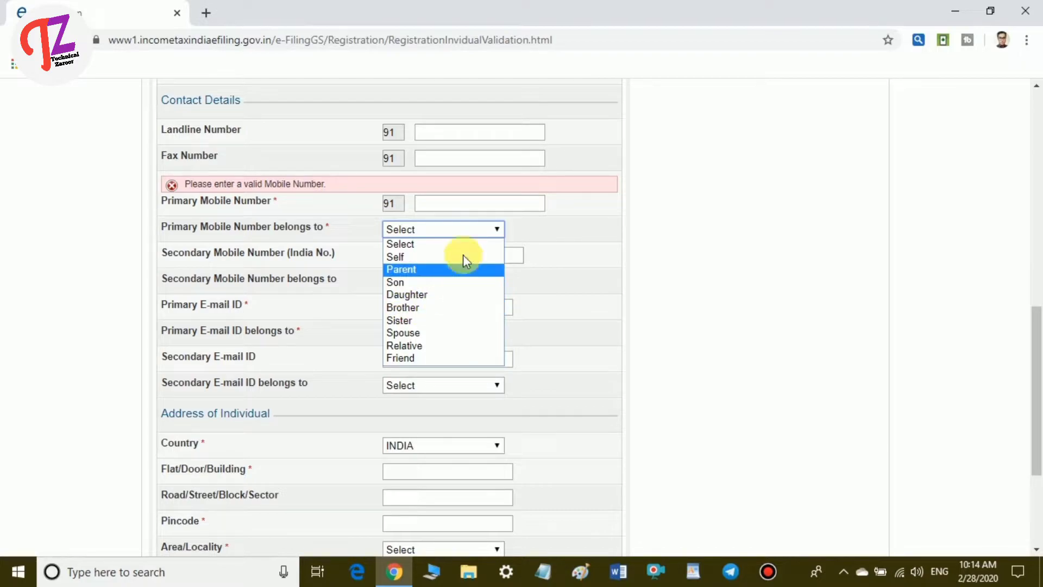
{"action": "left_click", "coordinate": [535, 225]}
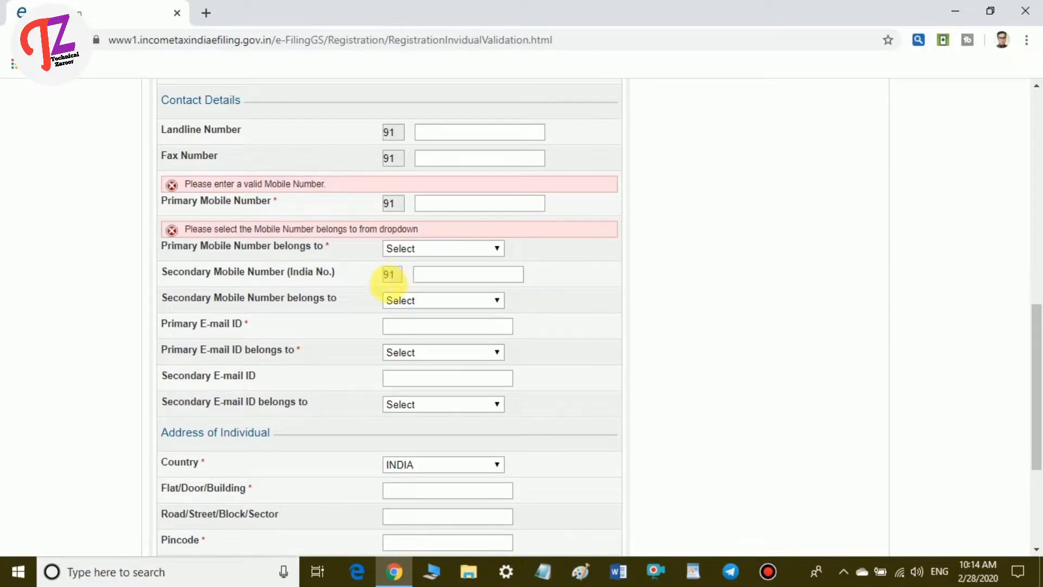
Step: Examine the primary and secondary e-mail ID fields and the choices for whom each address belongs to
{"action": "scroll", "coordinate": [280, 285], "scroll_direction": "down", "scroll_amount": 1}
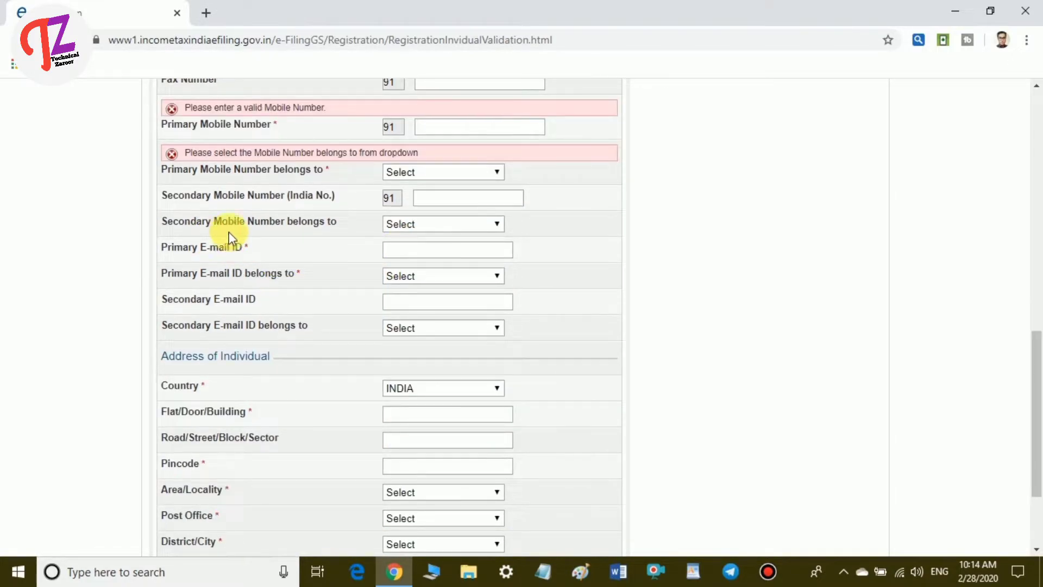
{"action": "left_click", "coordinate": [408, 251]}
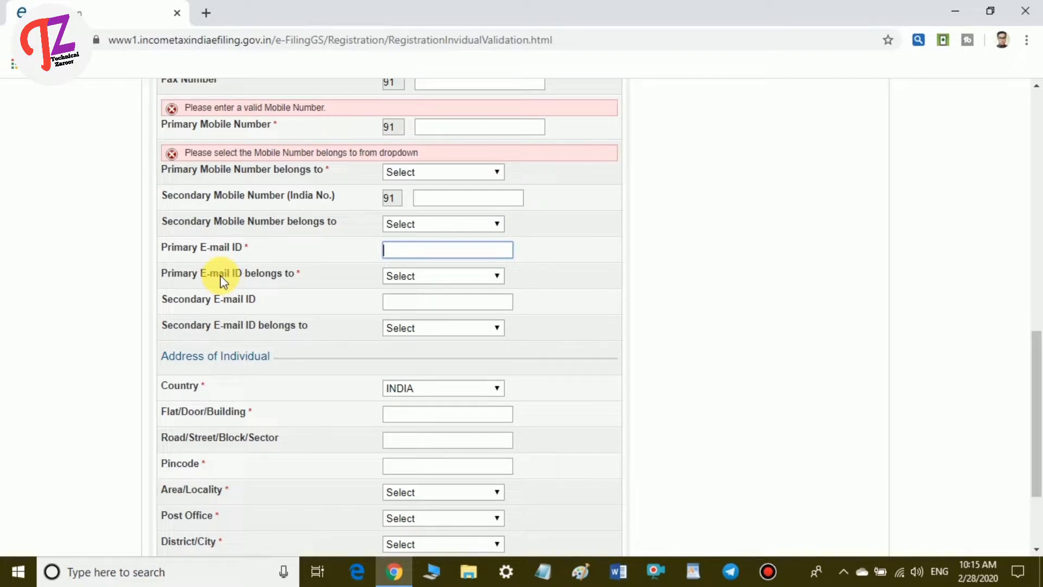
{"action": "left_click", "coordinate": [447, 275]}
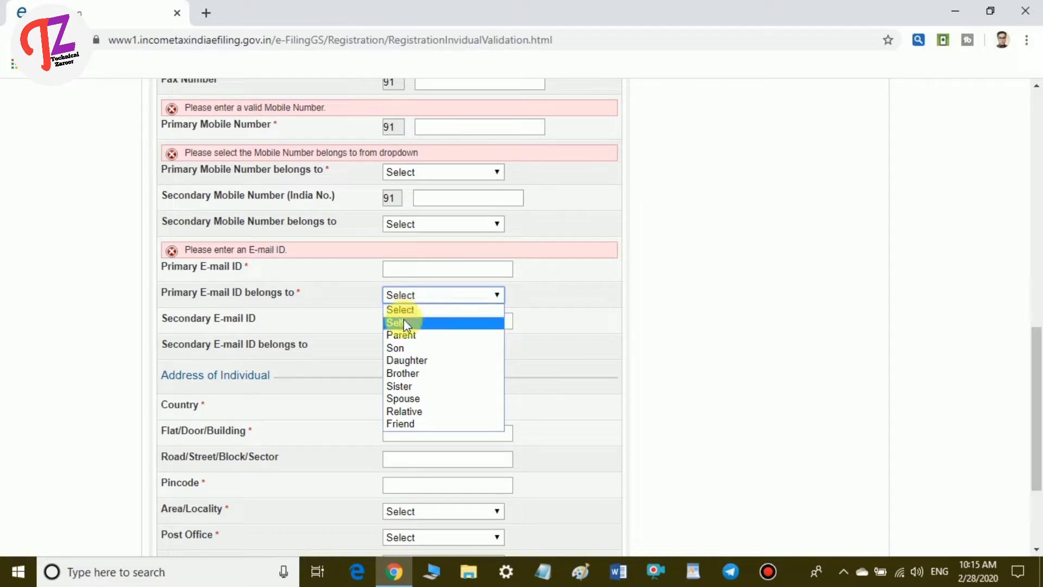
{"action": "left_click", "coordinate": [540, 291]}
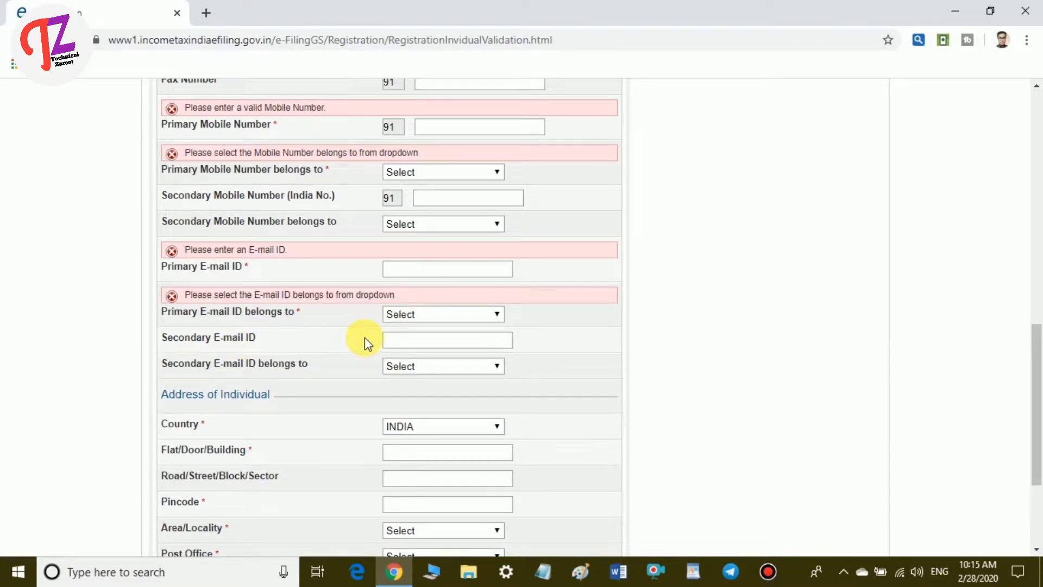
{"action": "left_click", "coordinate": [411, 343]}
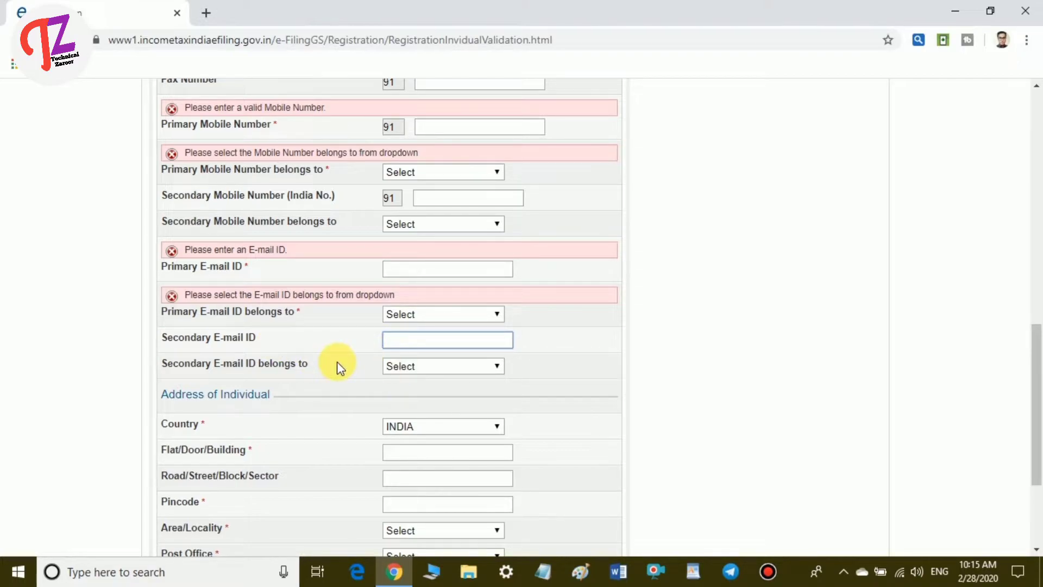
{"action": "left_click", "coordinate": [440, 369]}
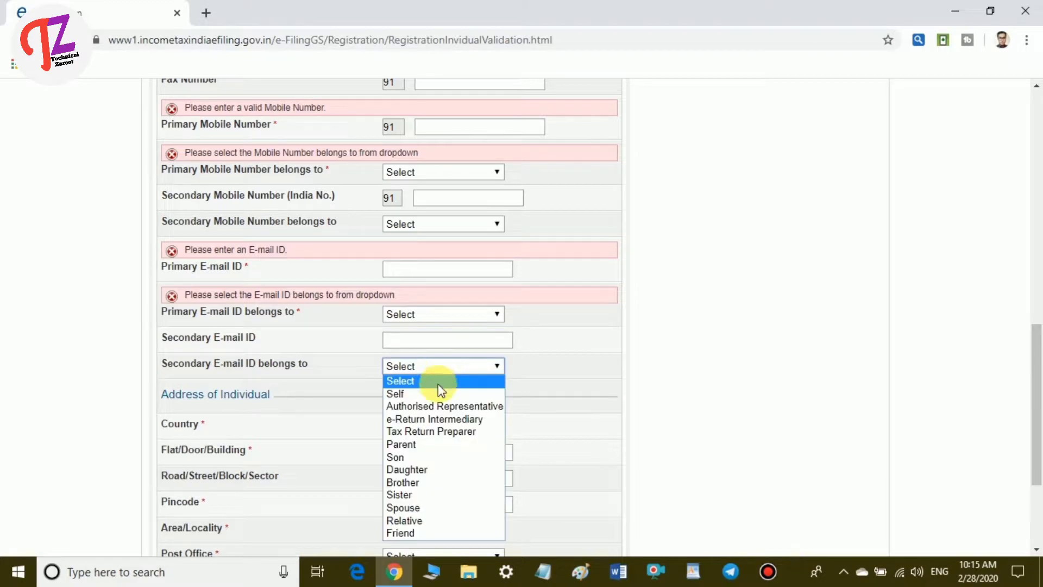
{"action": "left_click", "coordinate": [530, 370]}
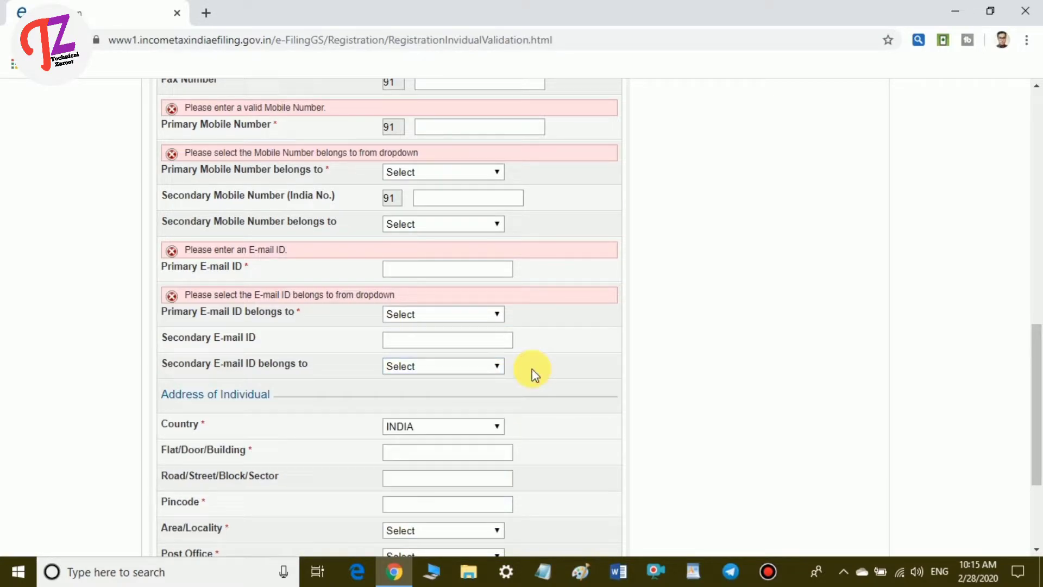
Step: Examine the individual's address fields, including the country list, Flat/Door/Building, and the Area/Locality choices
{"action": "scroll", "coordinate": [458, 372], "scroll_direction": "down", "scroll_amount": 3}
{"action": "scroll", "coordinate": [302, 280], "scroll_direction": "up", "scroll_amount": 1}
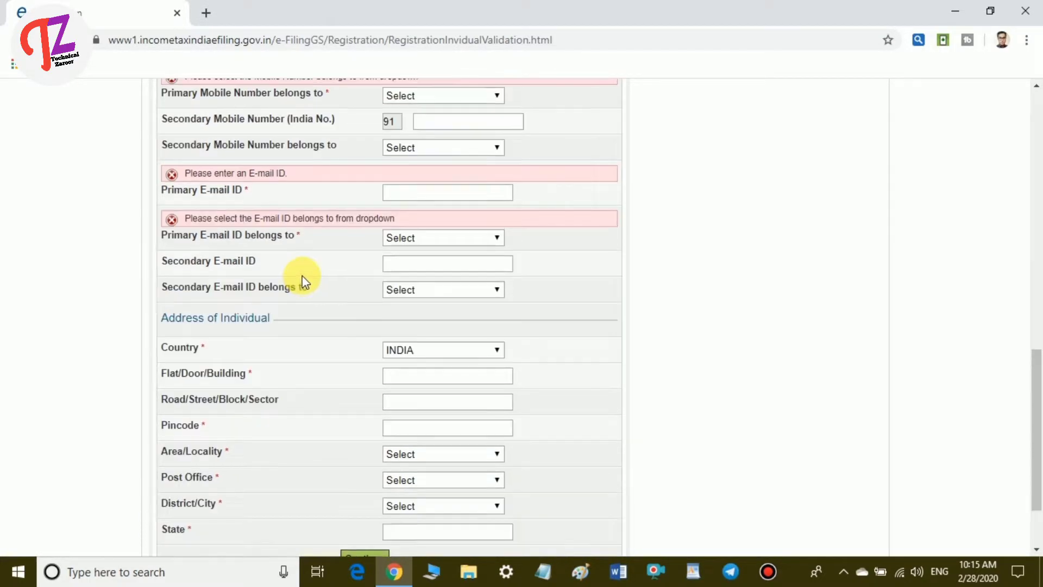
{"action": "scroll", "coordinate": [302, 279], "scroll_direction": "up", "scroll_amount": 1}
{"action": "scroll", "coordinate": [303, 279], "scroll_direction": "down", "scroll_amount": 2}
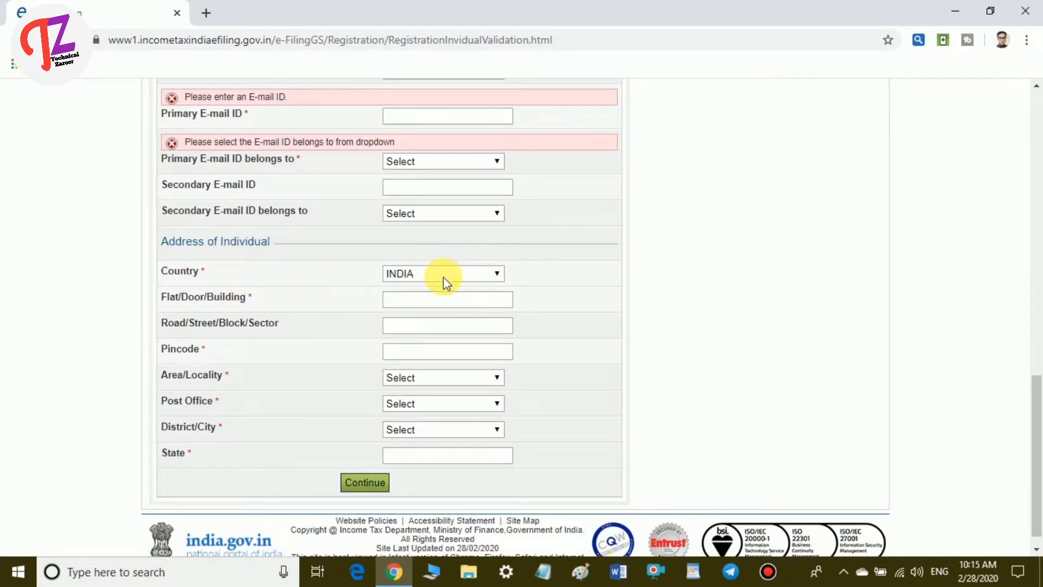
{"action": "left_click", "coordinate": [461, 275]}
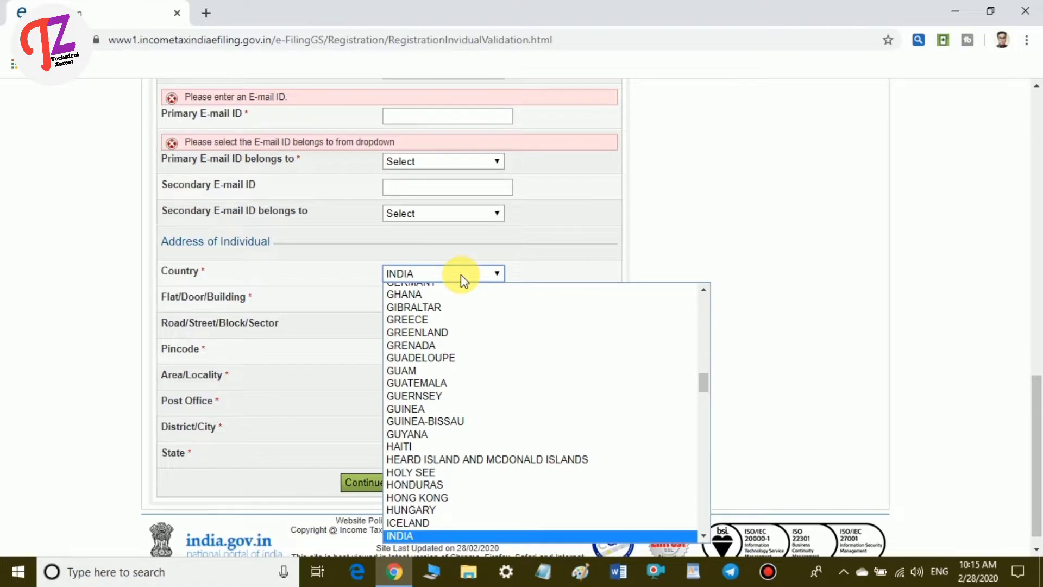
{"action": "left_click", "coordinate": [504, 272]}
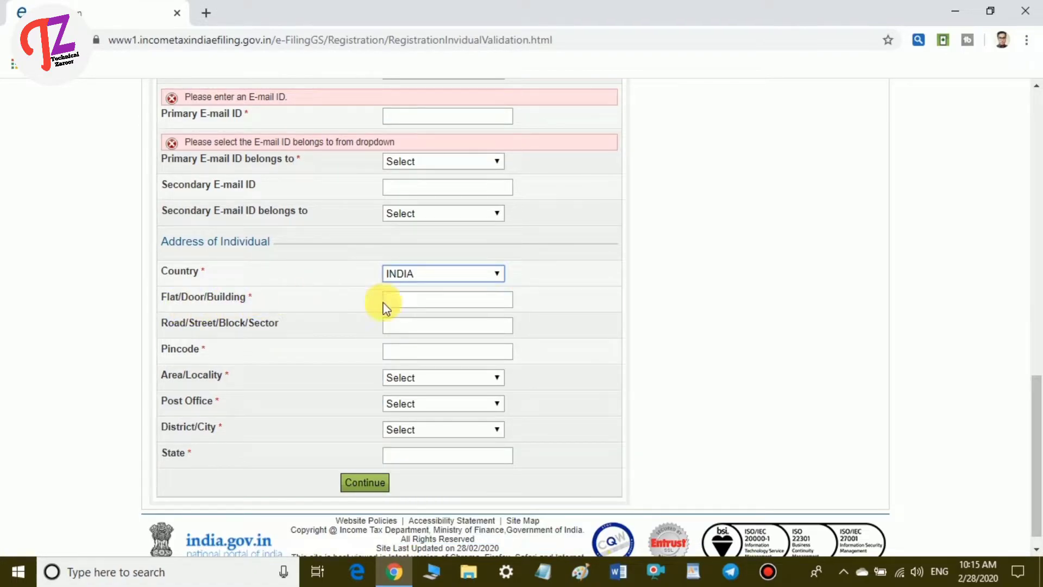
{"action": "left_click", "coordinate": [413, 300]}
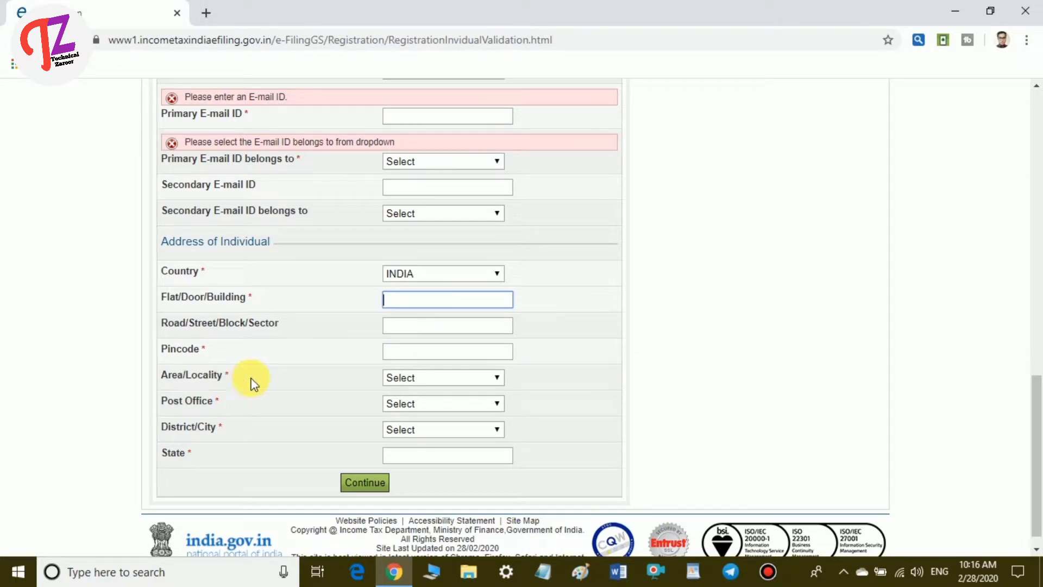
{"action": "left_click", "coordinate": [436, 377]}
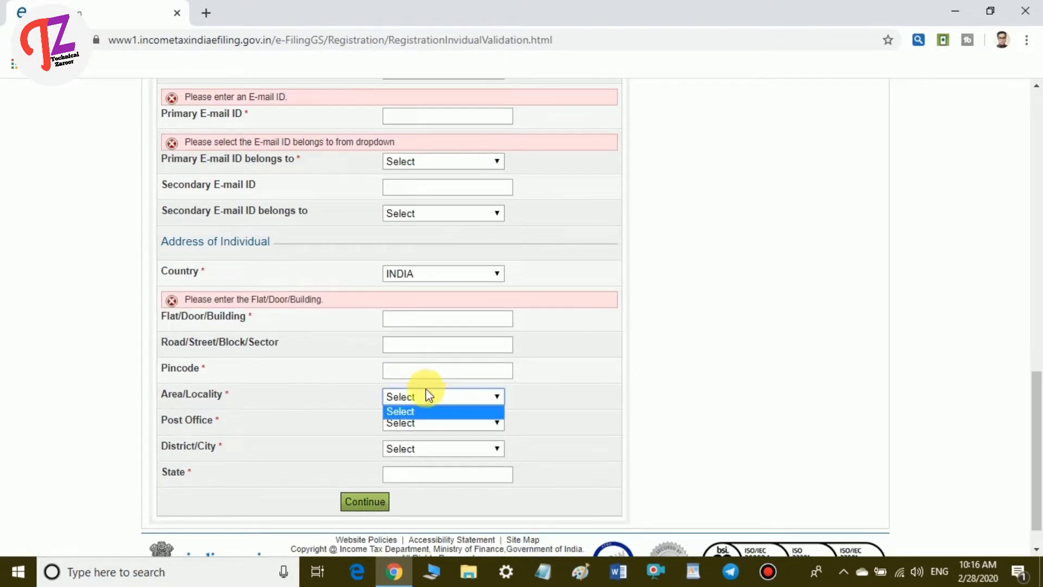
{"action": "left_click", "coordinate": [359, 368]}
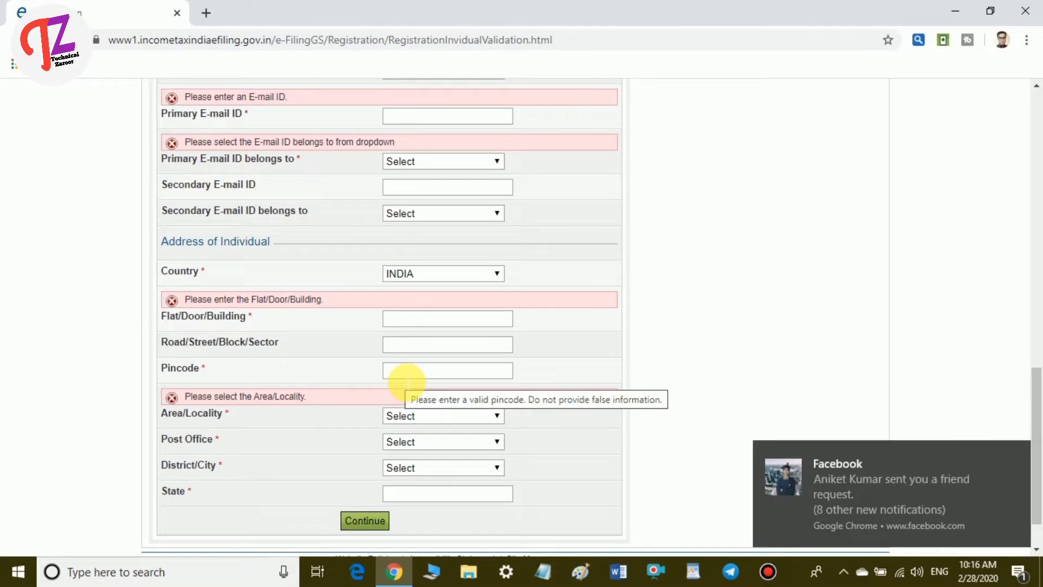
{"action": "scroll", "coordinate": [456, 414], "scroll_direction": "down", "scroll_amount": 1}
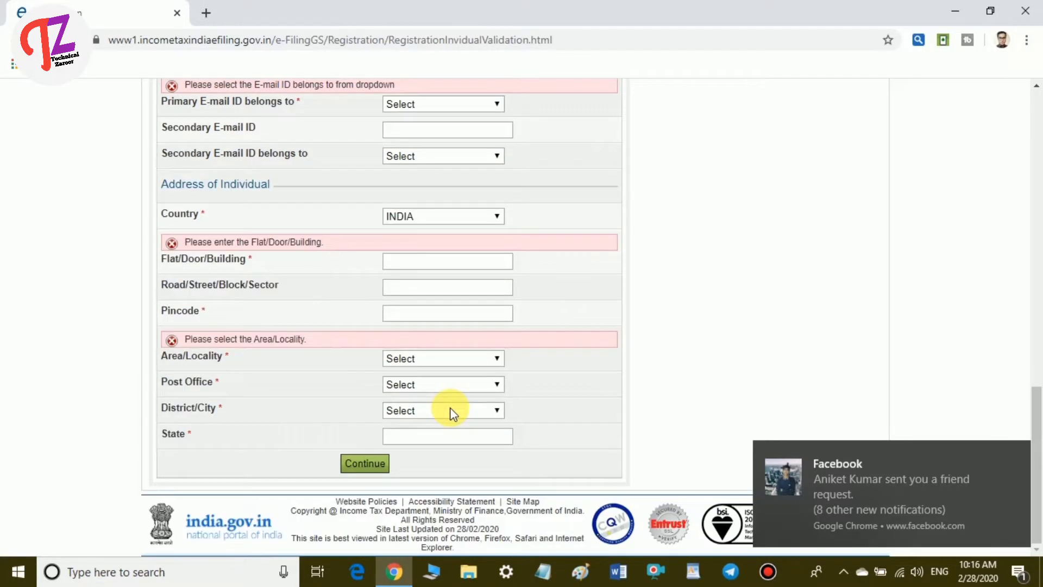
Step: Examine the Post Office and District/City choices and the State field in the individual's address section
{"action": "left_click", "coordinate": [444, 385]}
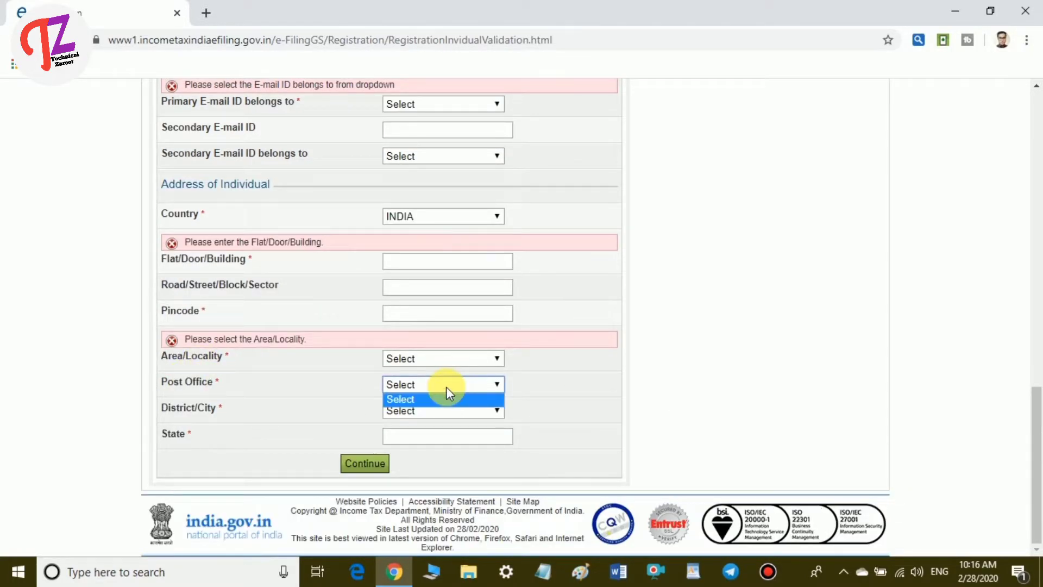
{"action": "left_click", "coordinate": [323, 373]}
{"action": "scroll", "coordinate": [400, 391], "scroll_direction": "down", "scroll_amount": 1}
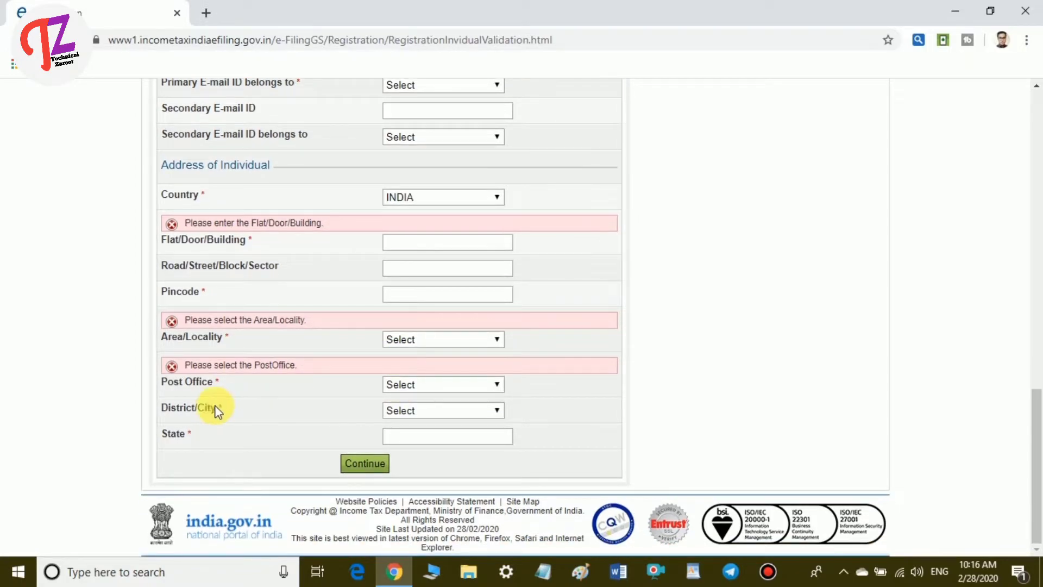
{"action": "left_click", "coordinate": [453, 408]}
{"action": "left_click", "coordinate": [449, 411]}
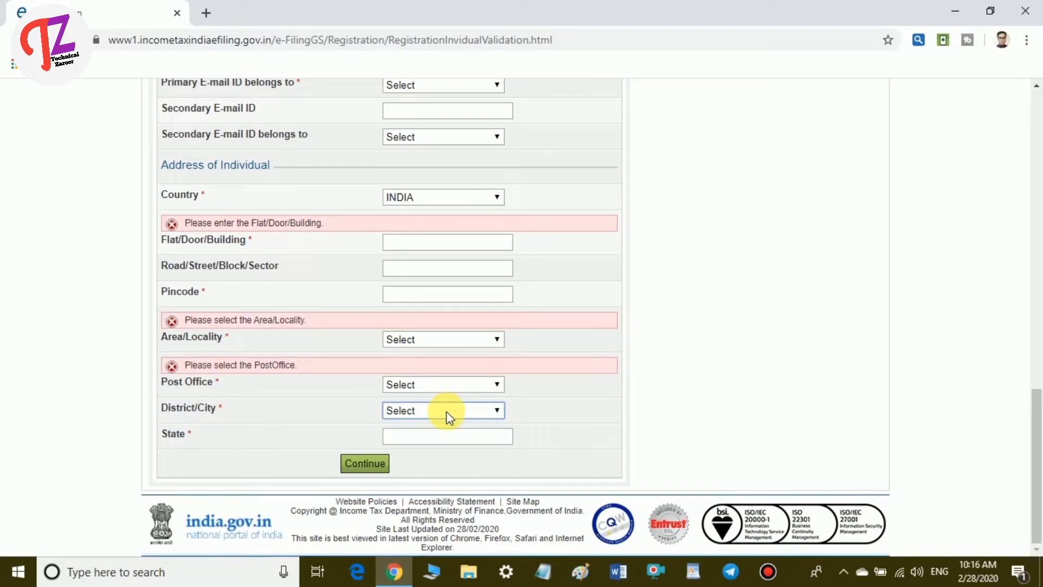
{"action": "left_click", "coordinate": [392, 435]}
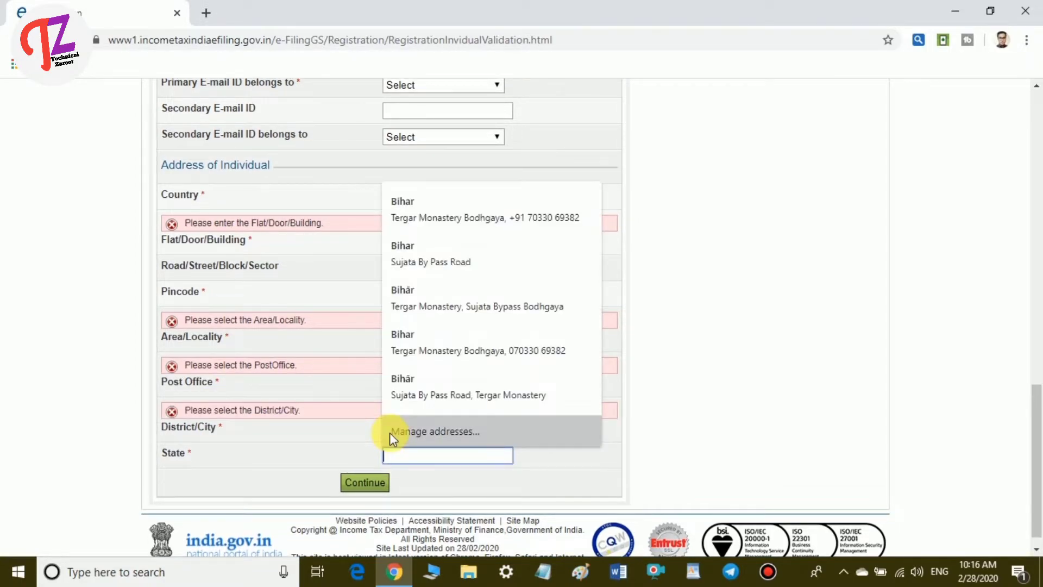
{"action": "left_click", "coordinate": [302, 454]}
{"action": "left_click", "coordinate": [402, 459]}
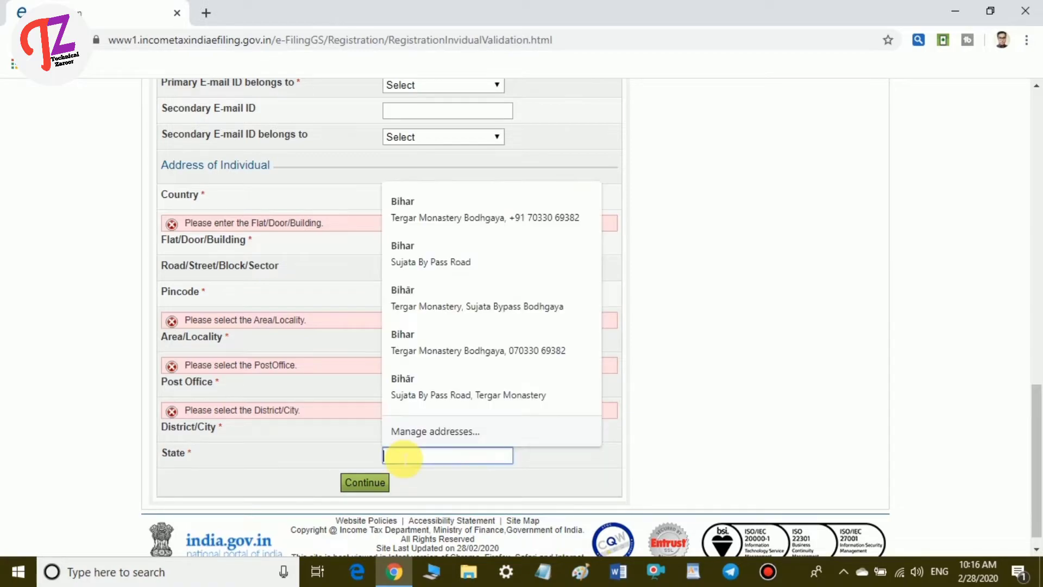
{"action": "left_click", "coordinate": [333, 455]}
Step: Review the registration form from the secret questions and contact details down to the individual's address
{"action": "scroll", "coordinate": [338, 393], "scroll_direction": "up", "scroll_amount": 10}
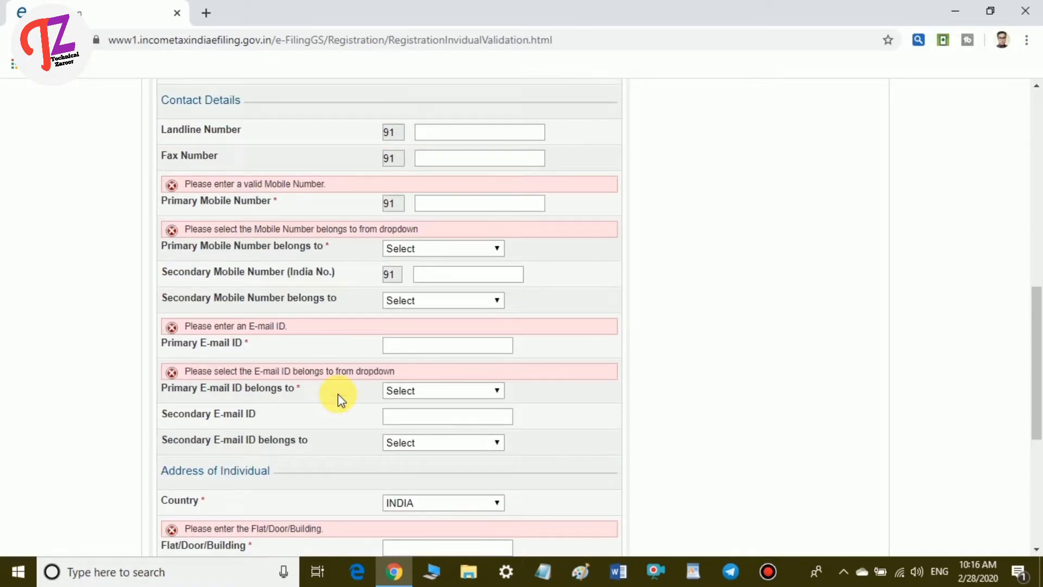
{"action": "scroll", "coordinate": [338, 394], "scroll_direction": "up", "scroll_amount": 3}
{"action": "scroll", "coordinate": [338, 394], "scroll_direction": "down", "scroll_amount": 4}
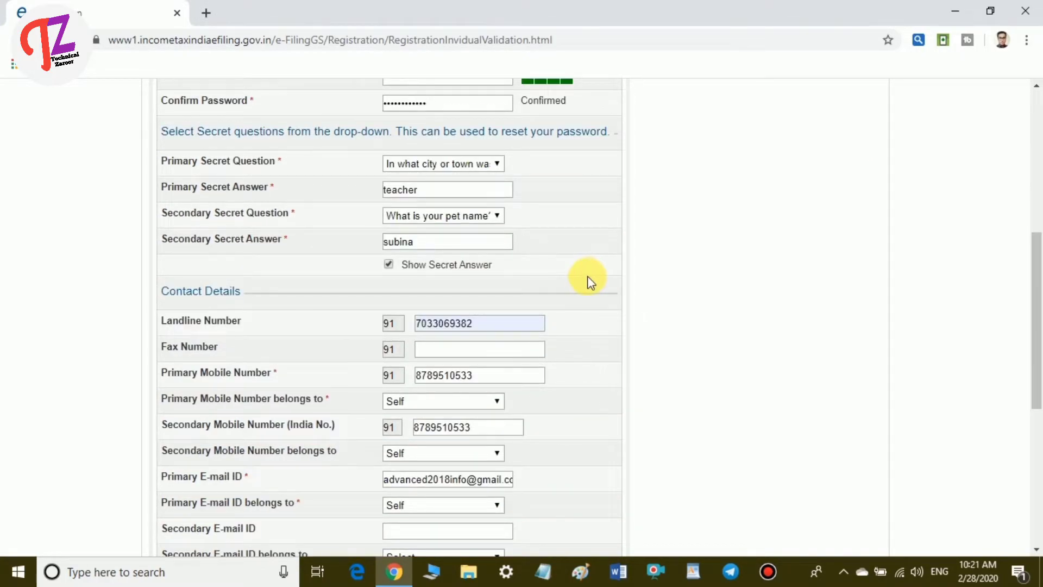
{"action": "scroll", "coordinate": [584, 279], "scroll_direction": "down", "scroll_amount": 2}
{"action": "scroll", "coordinate": [582, 284], "scroll_direction": "up", "scroll_amount": 3}
{"action": "scroll", "coordinate": [583, 290], "scroll_direction": "down", "scroll_amount": 4}
{"action": "scroll", "coordinate": [582, 286], "scroll_direction": "up", "scroll_amount": 4}
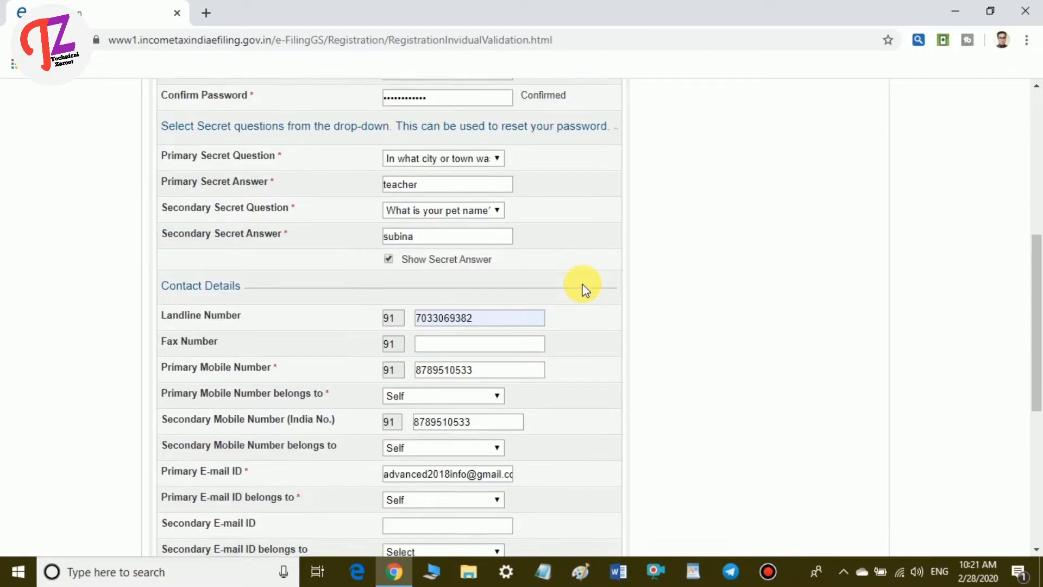
{"action": "scroll", "coordinate": [543, 290], "scroll_direction": "down", "scroll_amount": 2}
{"action": "scroll", "coordinate": [546, 290], "scroll_direction": "down", "scroll_amount": 6}
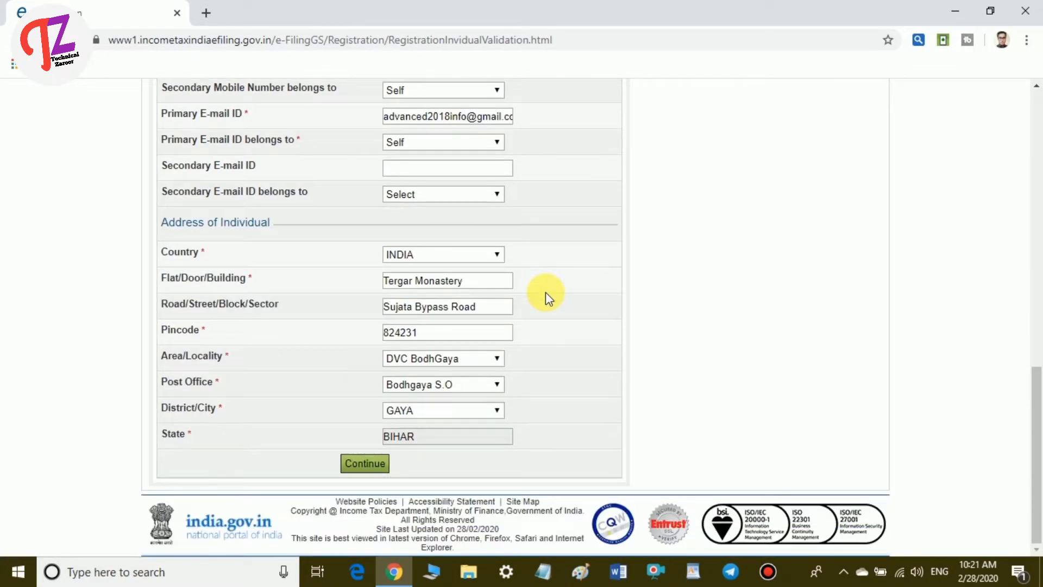
{"action": "scroll", "coordinate": [545, 291], "scroll_direction": "up", "scroll_amount": 10}
{"action": "scroll", "coordinate": [581, 305], "scroll_direction": "down", "scroll_amount": 10}
Step: Submit the completed registration form and confirm sending the OTPs to the primary mobile number and e-mail ID
{"action": "left_click", "coordinate": [364, 462]}
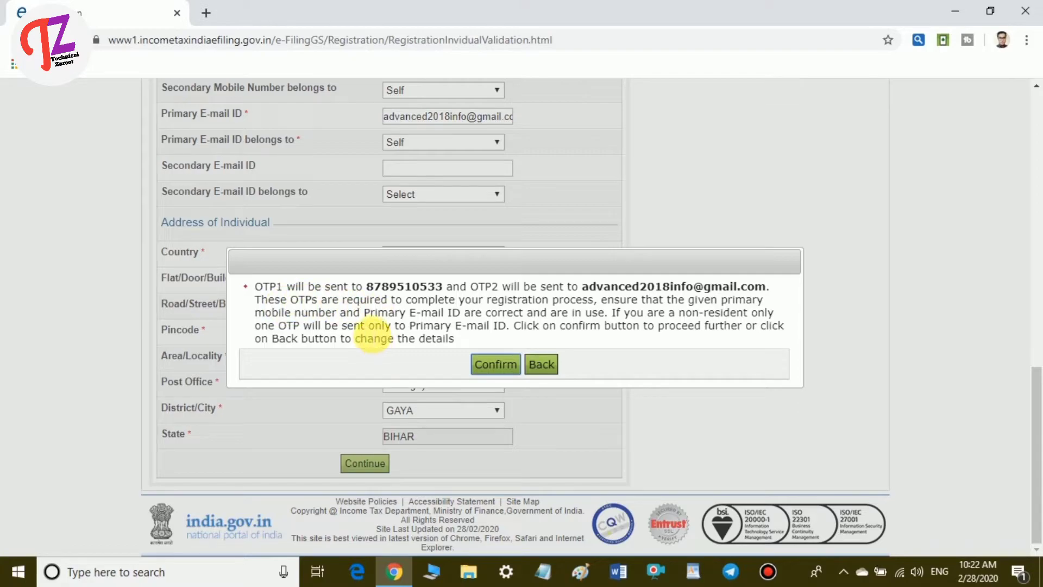
{"action": "left_click", "coordinate": [496, 364]}
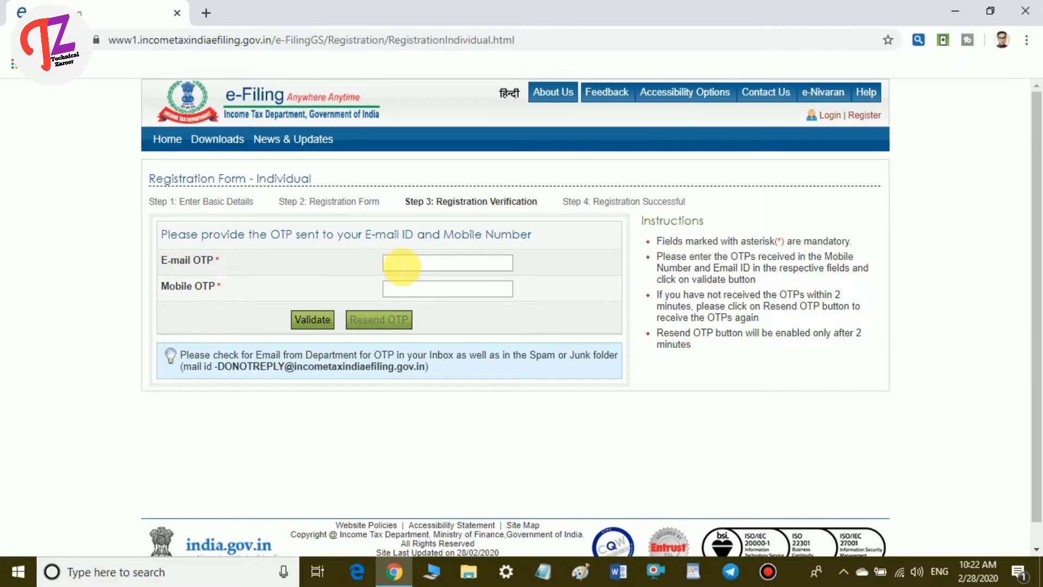
Step: Enter the E-mail OTP and Mobile OTP and validate them to complete the registration
{"action": "left_click", "coordinate": [402, 291]}
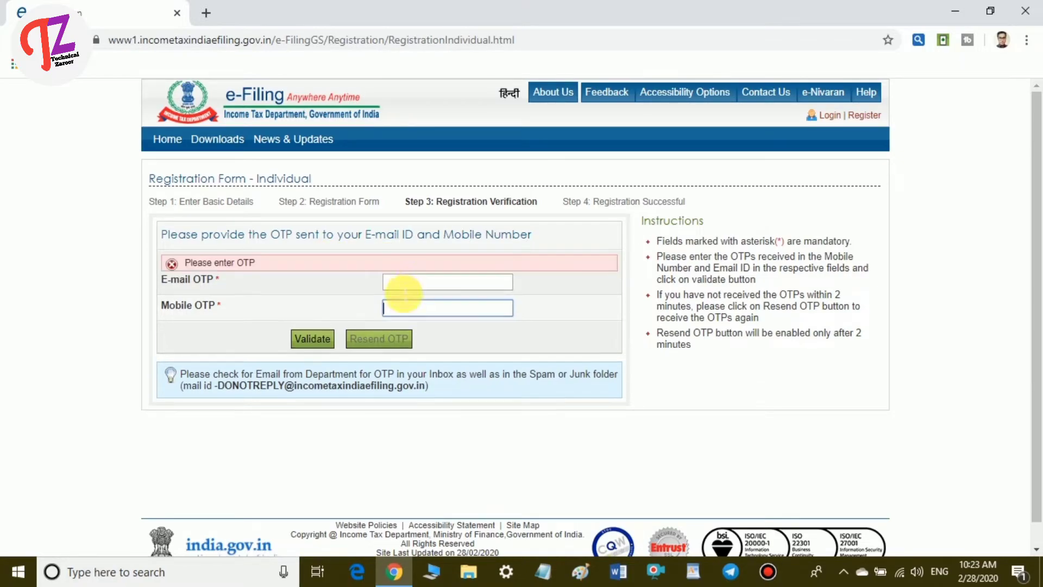
{"action": "left_click", "coordinate": [400, 281]}
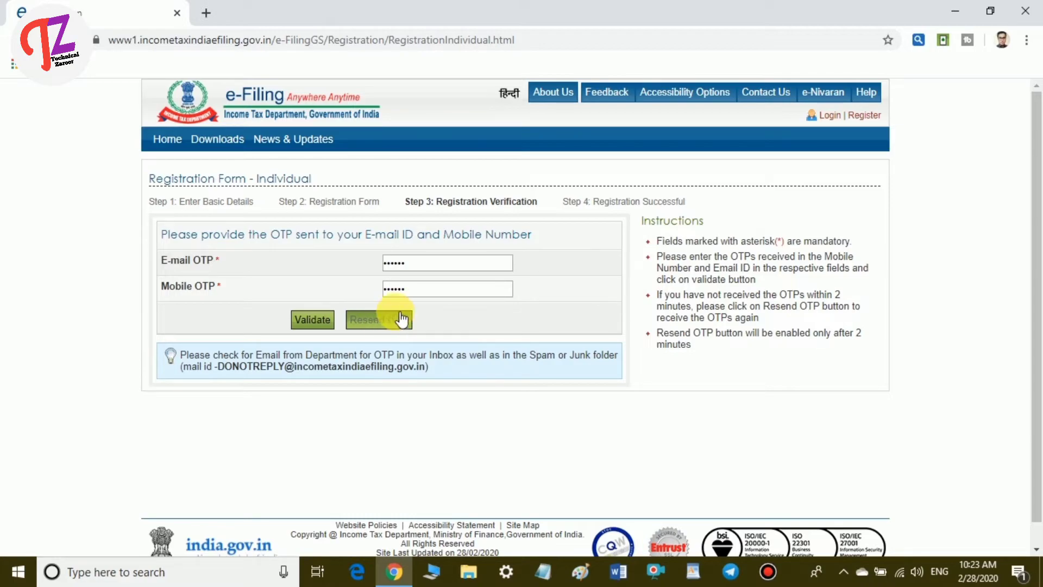
{"action": "left_click", "coordinate": [314, 322]}
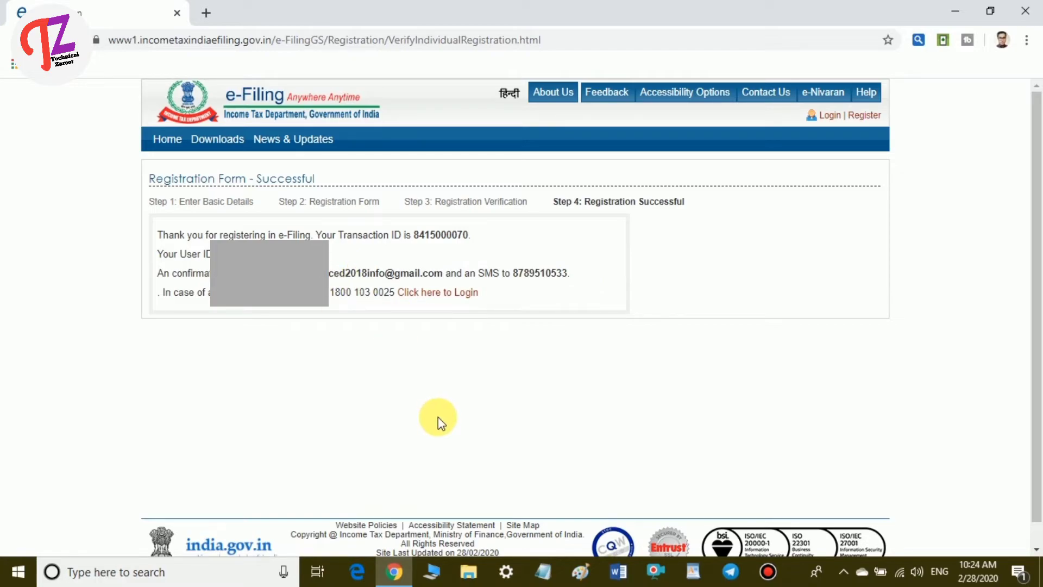
Step: Log in to the new account with the user ID, password and captcha, and postpone linking Aadhaar to PAN
{"action": "left_click", "coordinate": [435, 292]}
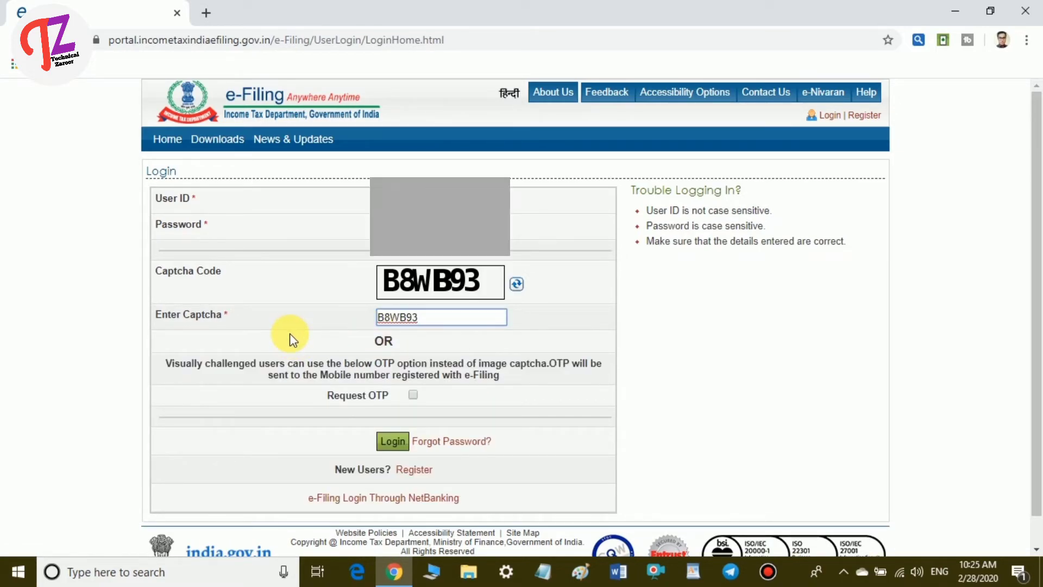
{"action": "left_click", "coordinate": [289, 333]}
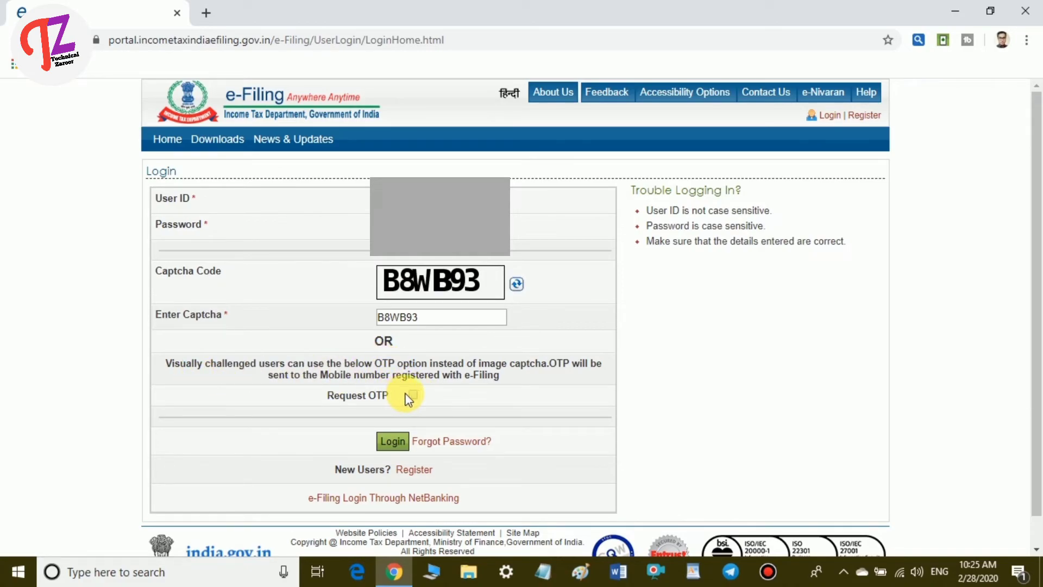
{"action": "left_click", "coordinate": [394, 441]}
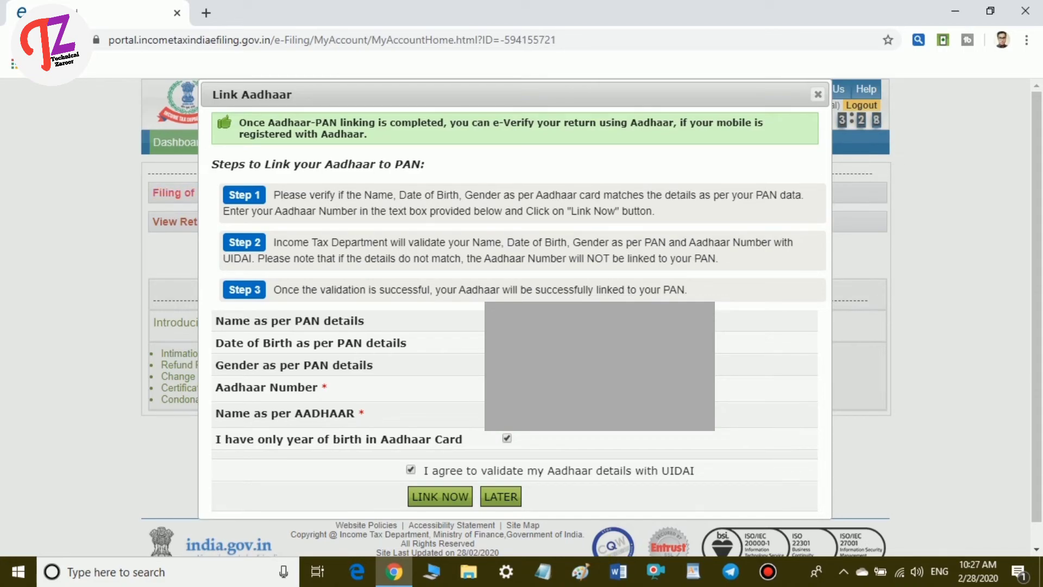
{"action": "left_click", "coordinate": [500, 496]}
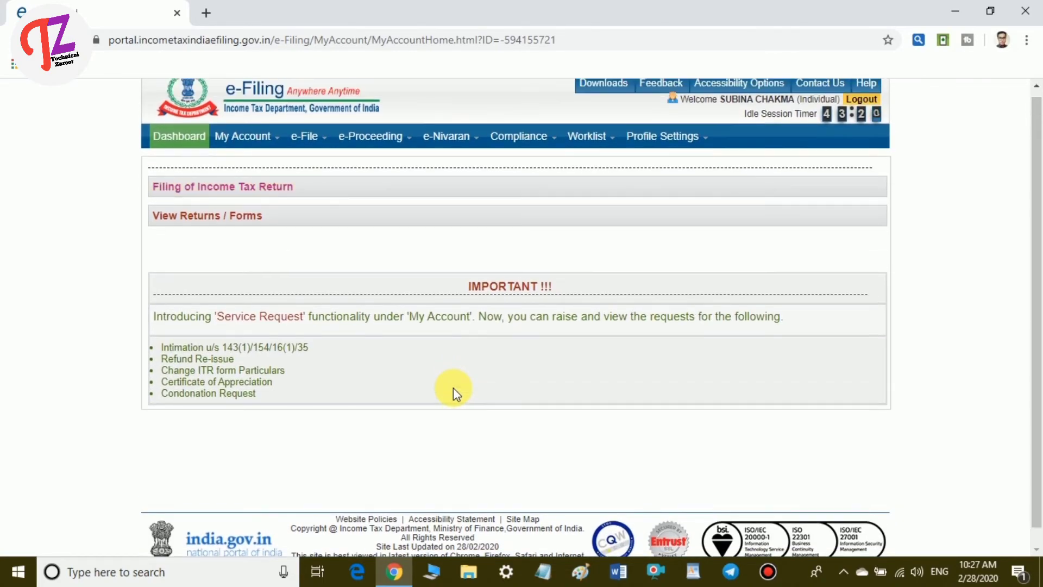
Step: Examine the options offered under My Account and Compliance on the e-Filing dashboard
{"action": "left_click", "coordinate": [252, 154]}
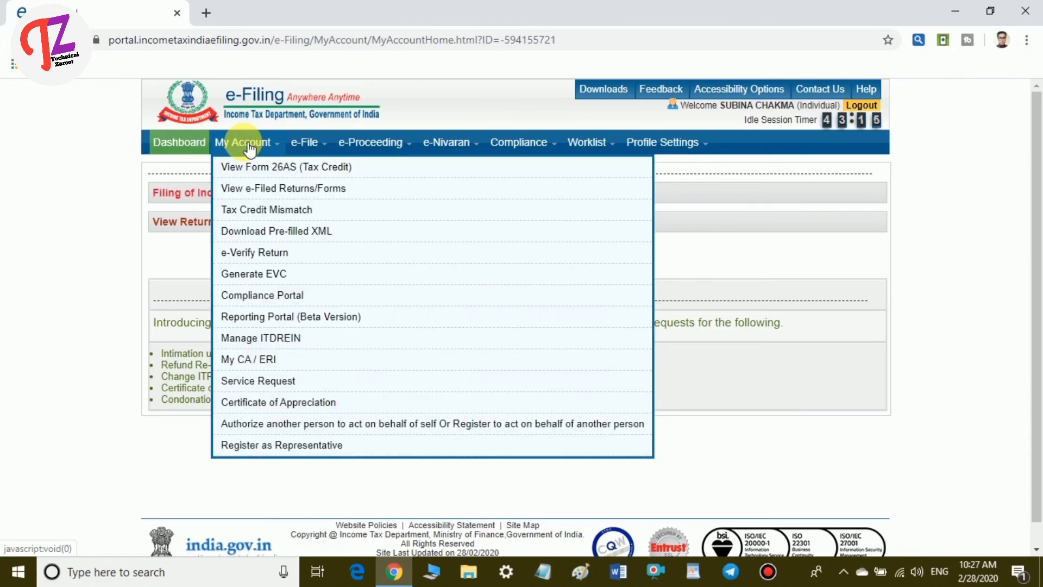
{"action": "mouse_move", "coordinate": [478, 155]}
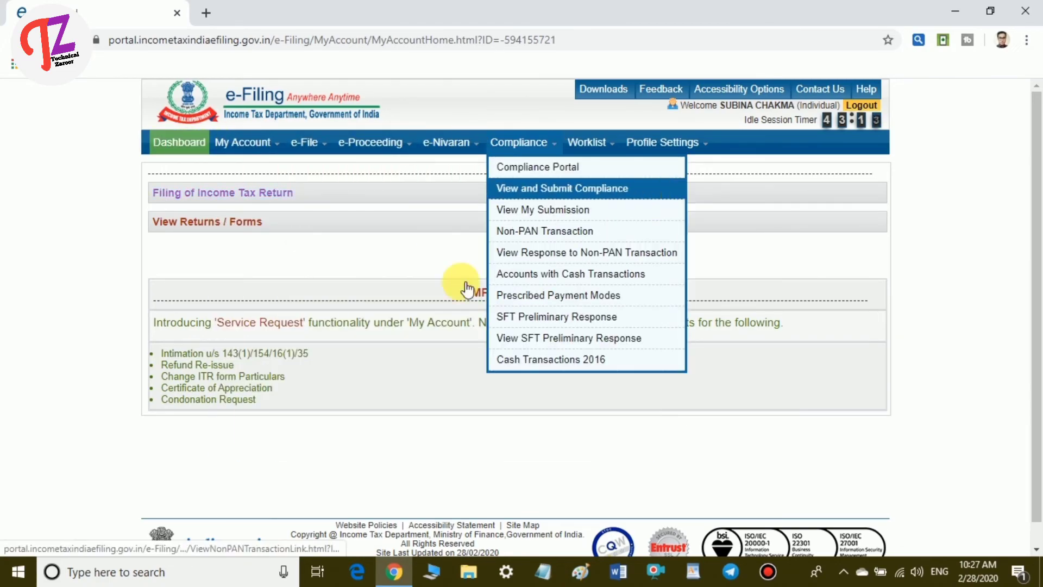